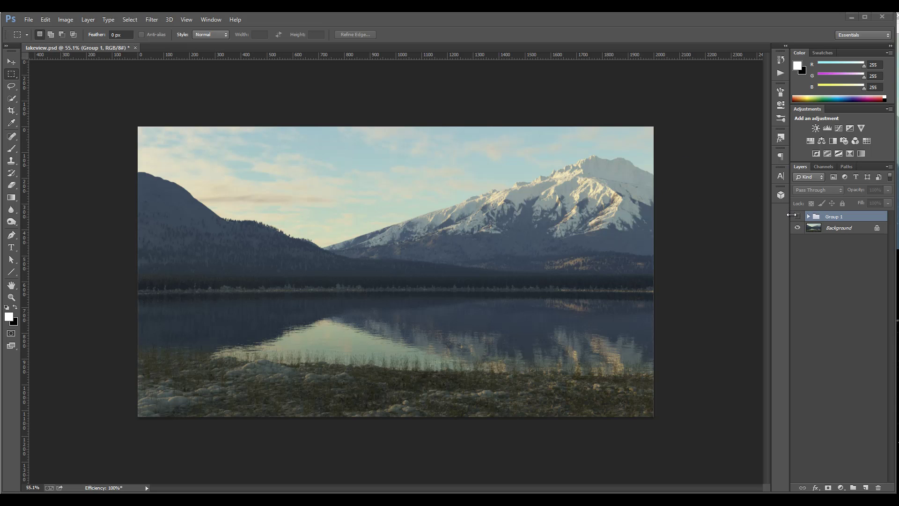
- Toggle the visibility of the Group 1 layer group to compare the original and graded lake image
{"action": "left_click", "coordinate": [797, 216]}
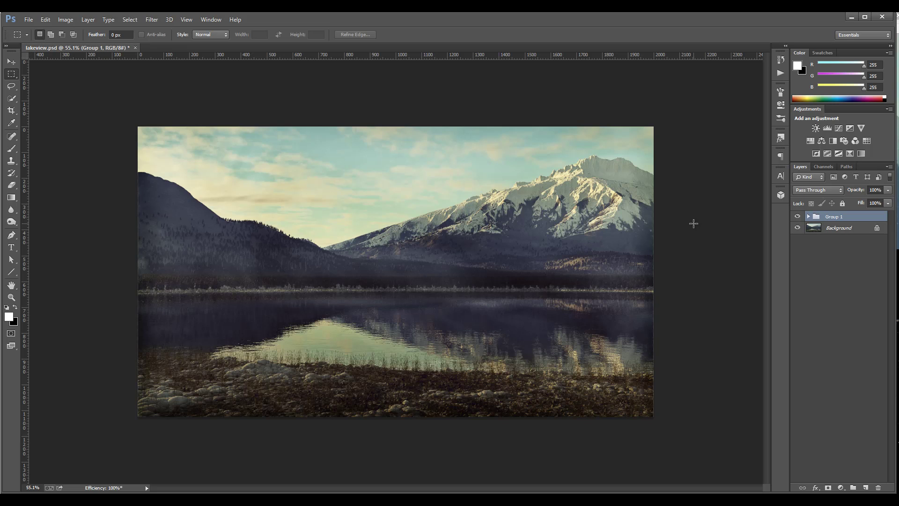
{"action": "left_click", "coordinate": [797, 217]}
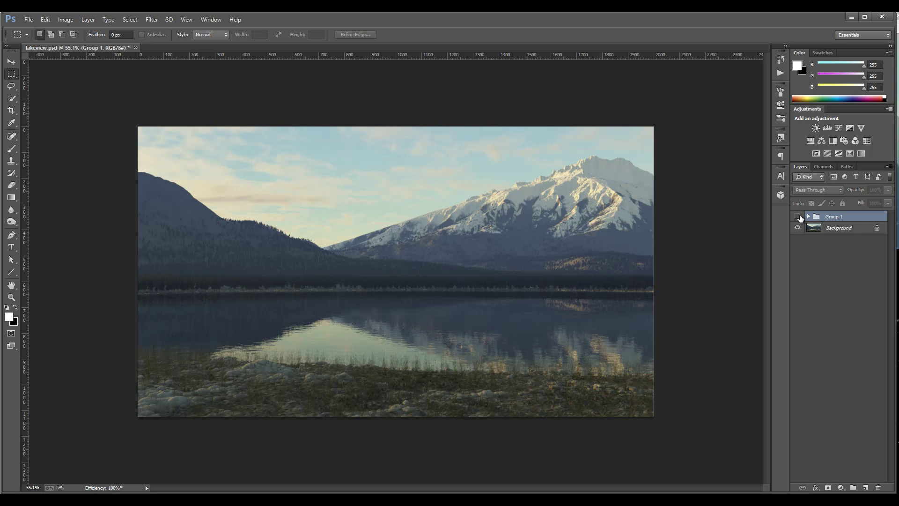
{"action": "left_click", "coordinate": [798, 217]}
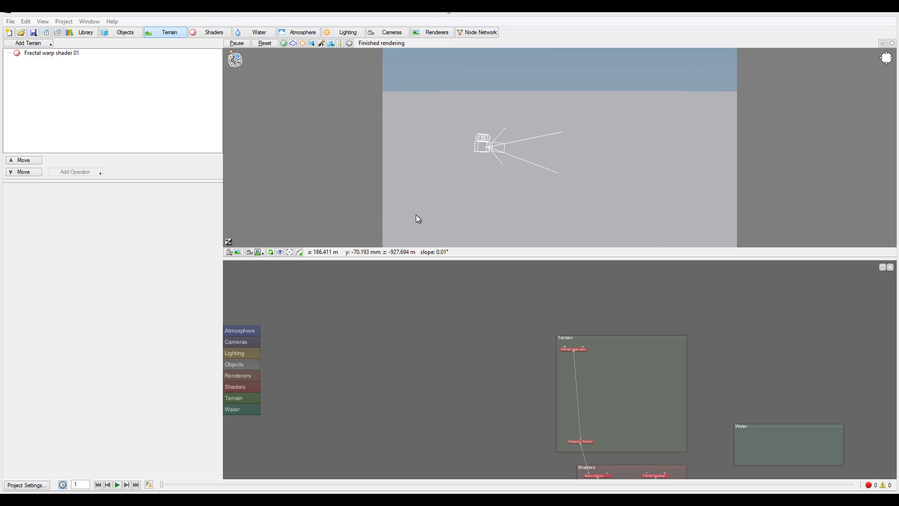
- Add a Crater shader to the terrain and place its node midway between the fractal warp and Compute Terrain nodes
{"action": "left_click", "coordinate": [34, 44]}
{"action": "mouse_move", "coordinate": [129, 118]}
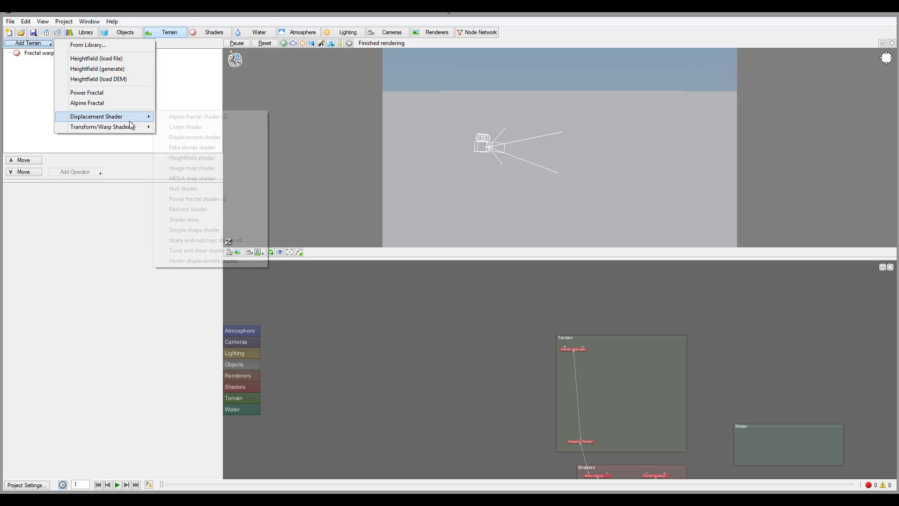
{"action": "left_click", "coordinate": [210, 128]}
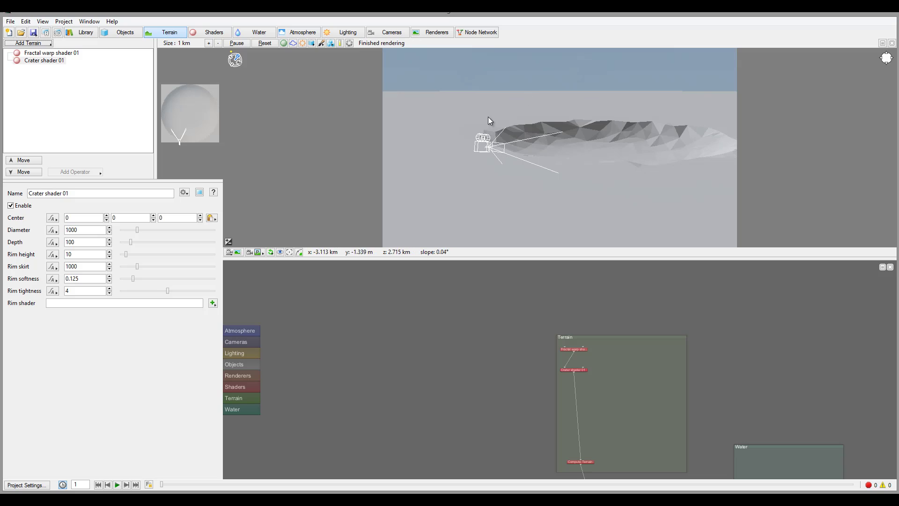
{"action": "left_click_drag", "start_coordinate": [595, 173], "coordinate": [481, 124]}
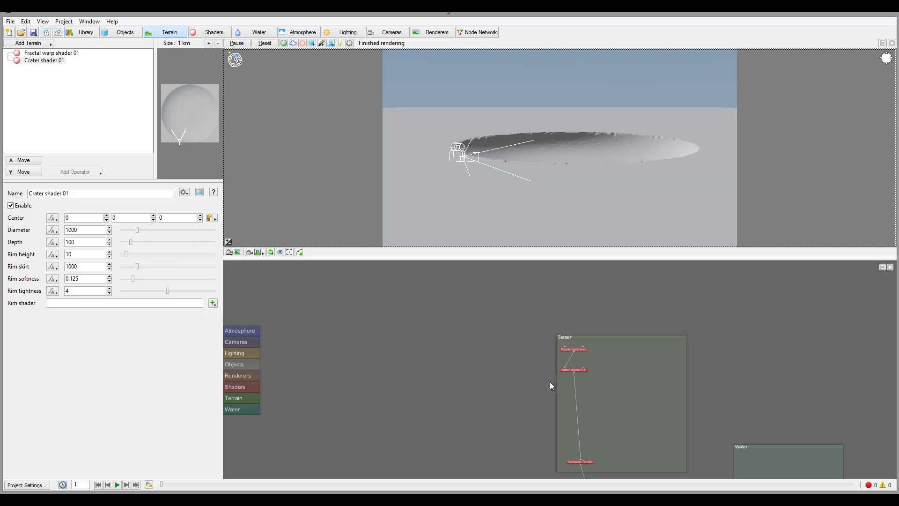
{"action": "middle_click_drag", "start_coordinate": [675, 412], "coordinate": [615, 339]}
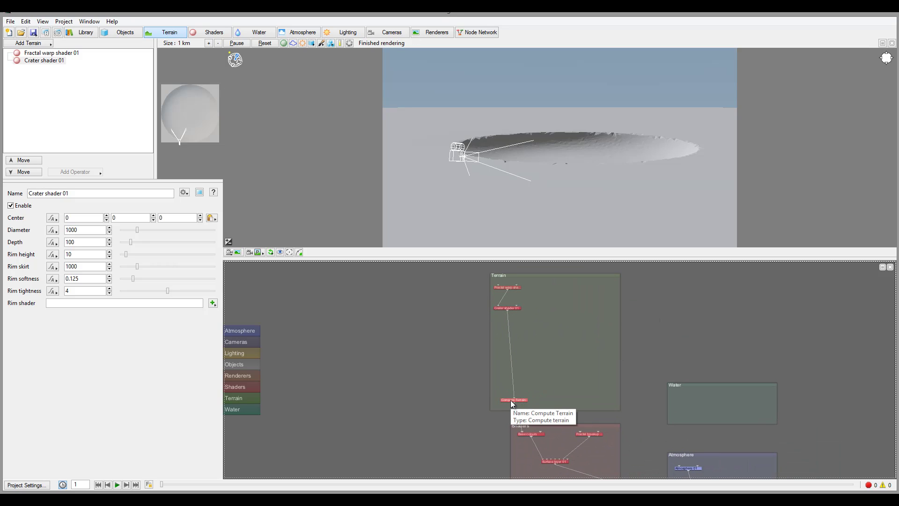
{"action": "left_click_drag", "start_coordinate": [509, 308], "coordinate": [520, 342]}
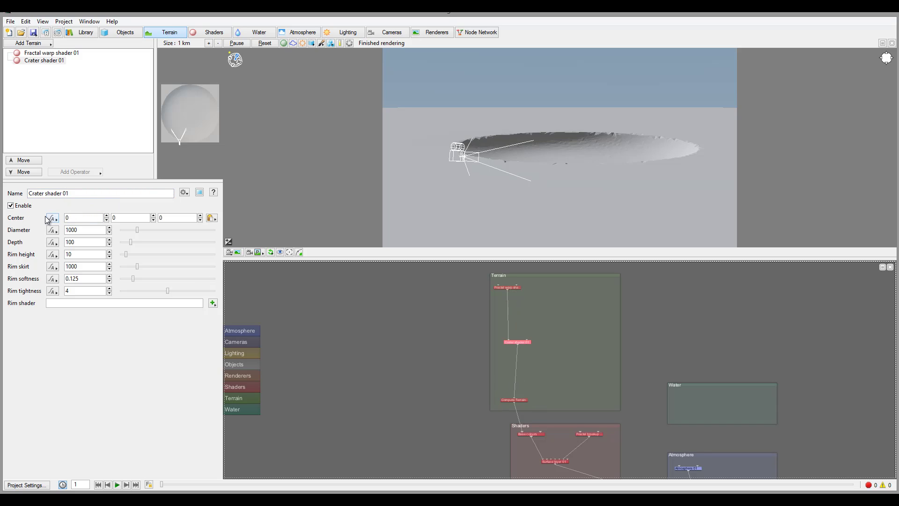
- Try a crater diameter of 2000, and return it to 1000
{"action": "left_click", "coordinate": [68, 218]}
{"action": "left_click", "coordinate": [69, 230]}
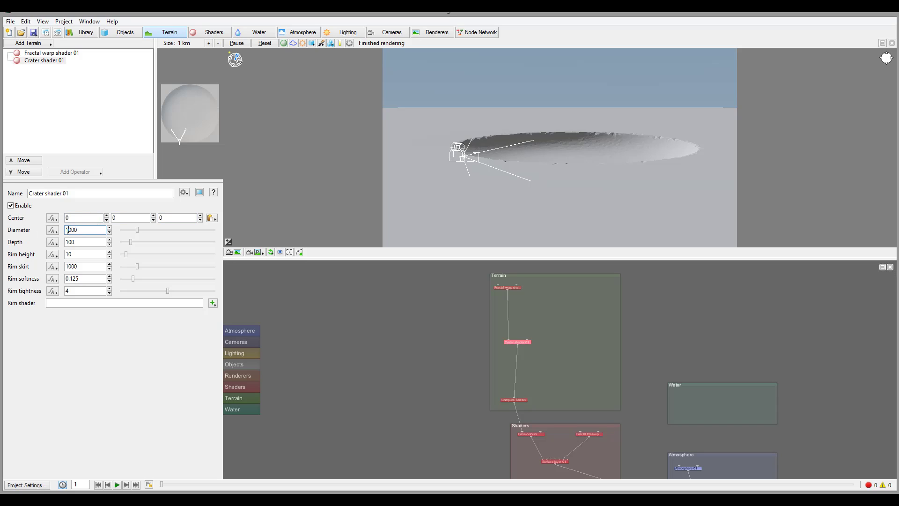
{"action": "type", "text": "2"}
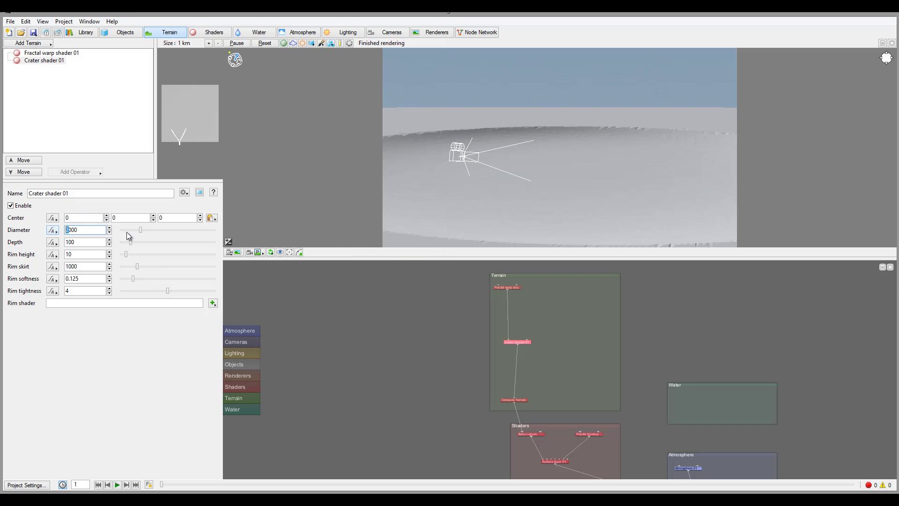
{"action": "type", "text": "1"}
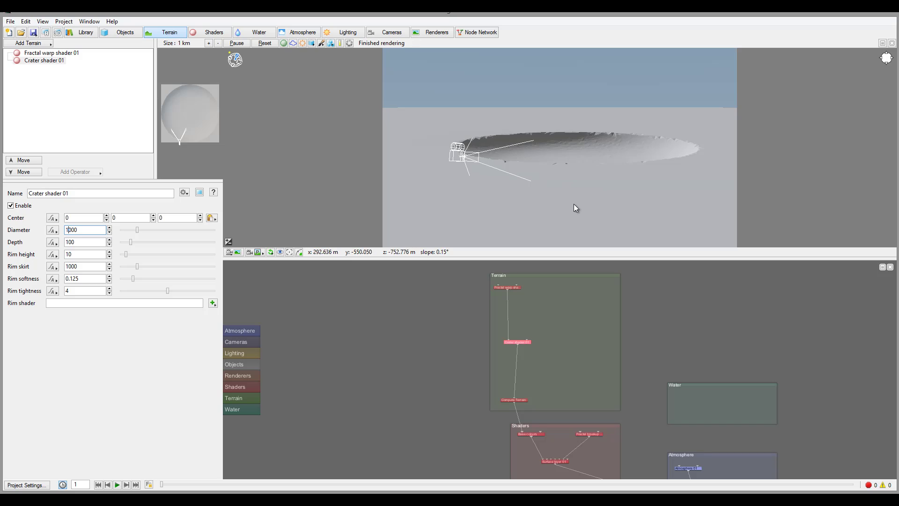
- Set the crater's depth to 200, try a negative depth of -300, and restore 200
{"action": "left_click_drag", "start_coordinate": [69, 242], "coordinate": [44, 242]}
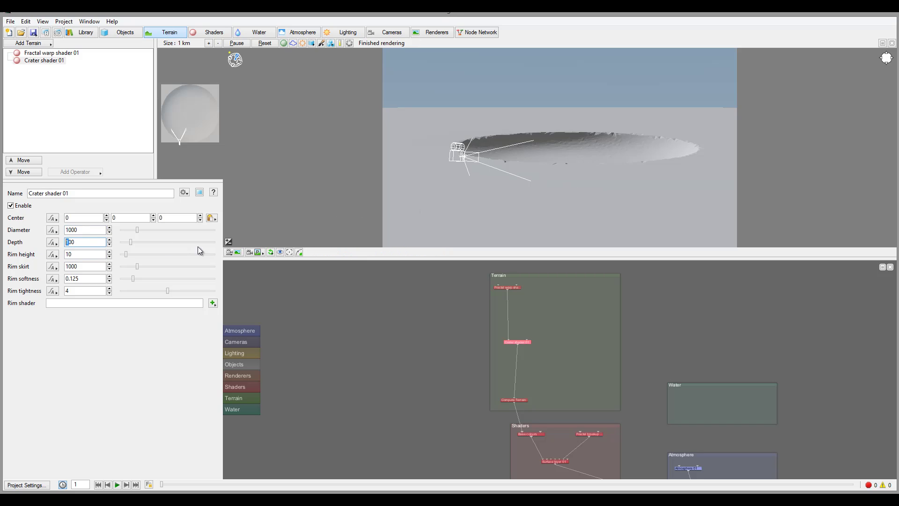
{"action": "type", "text": "2"}
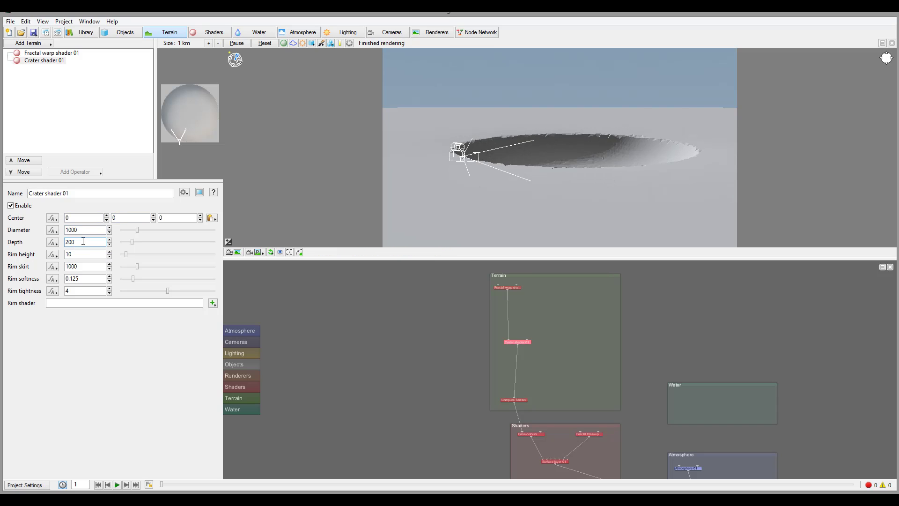
{"action": "double_click", "coordinate": [83, 241]}
{"action": "type", "text": "-3"}
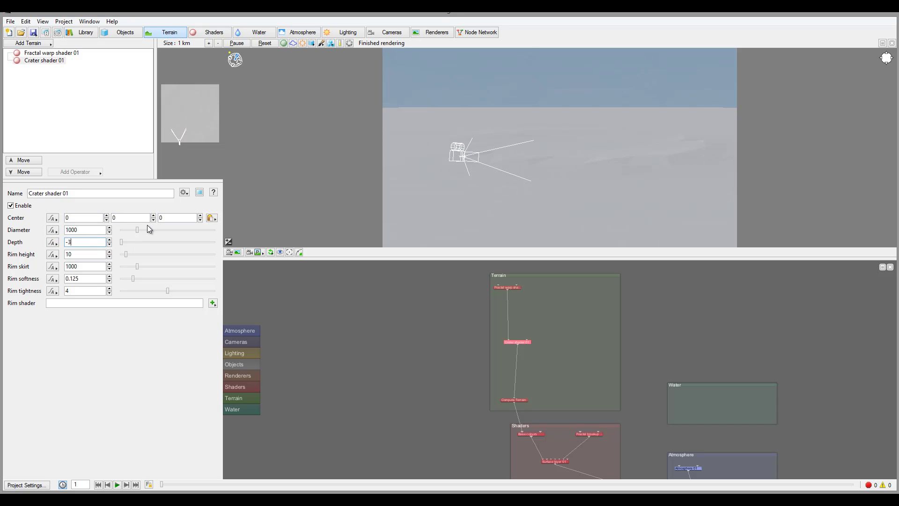
{"action": "type", "text": "00"}
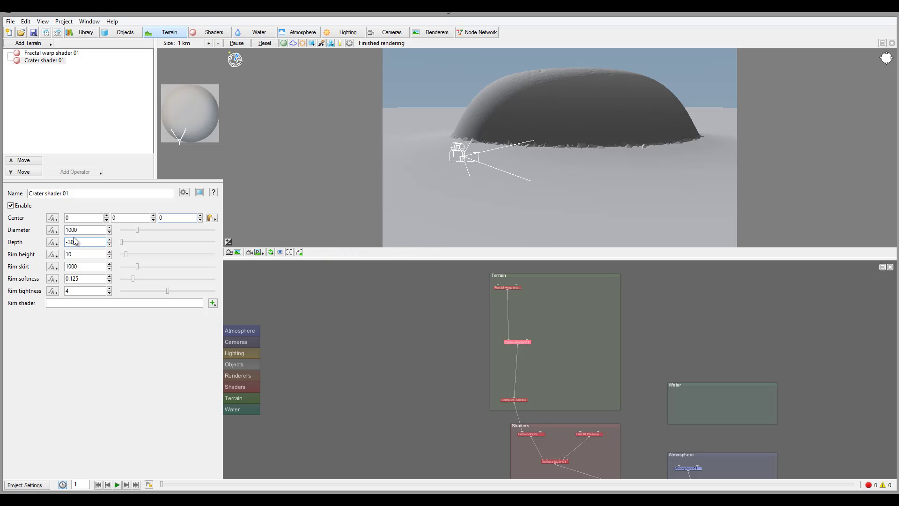
{"action": "type", "text": "0"}
{"action": "key", "text": "Return"}
{"action": "type", "text": "200"}
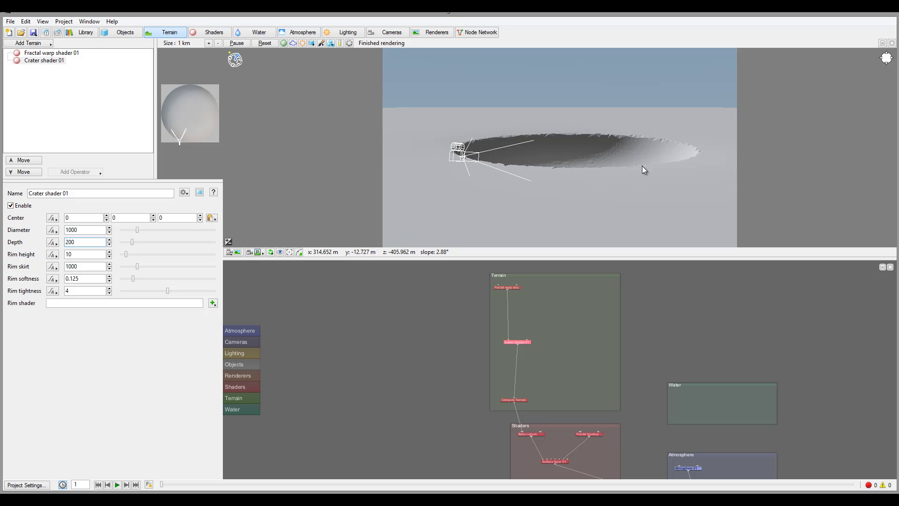
- Set the crater's rim height to 60
{"action": "left_click", "coordinate": [78, 254]}
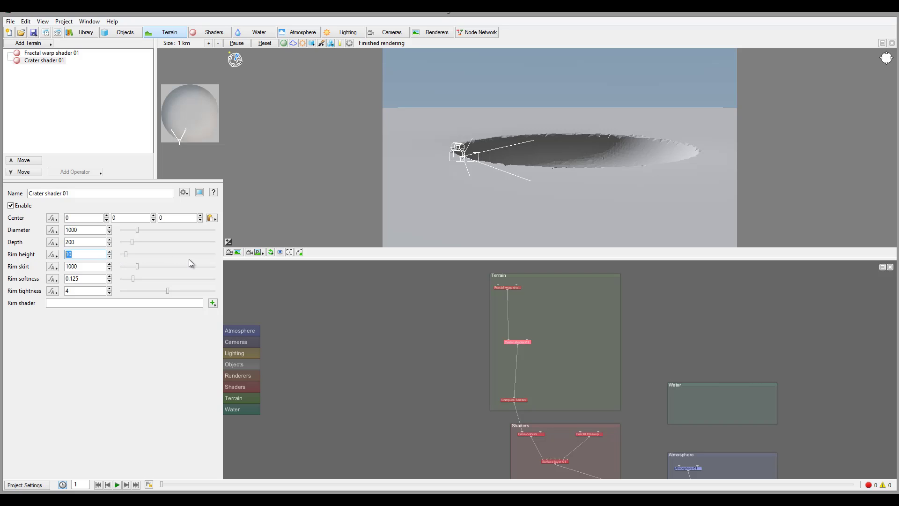
{"action": "type", "text": "60"}
{"action": "key", "text": "Return"}
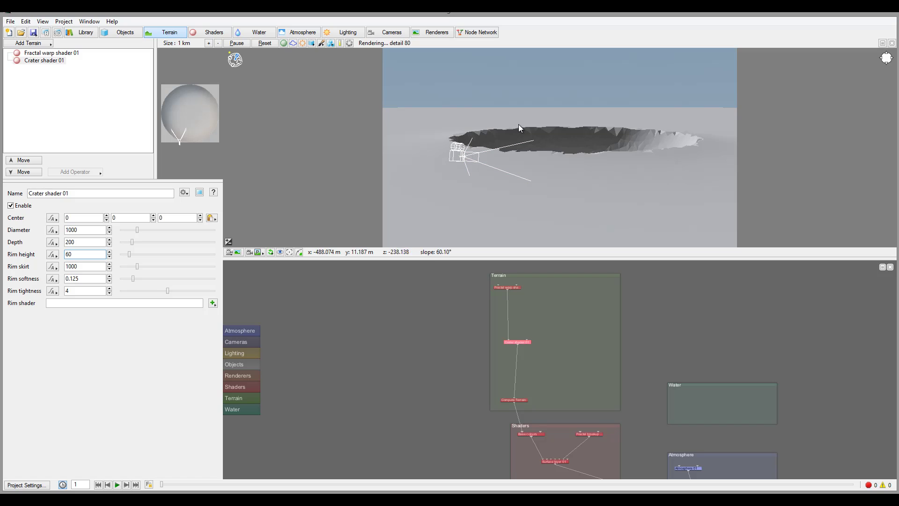
- Reduce the crater's rim skirt to 6.25, and raise it slightly to about 77.25
{"action": "left_click_drag", "start_coordinate": [624, 189], "coordinate": [638, 160]}
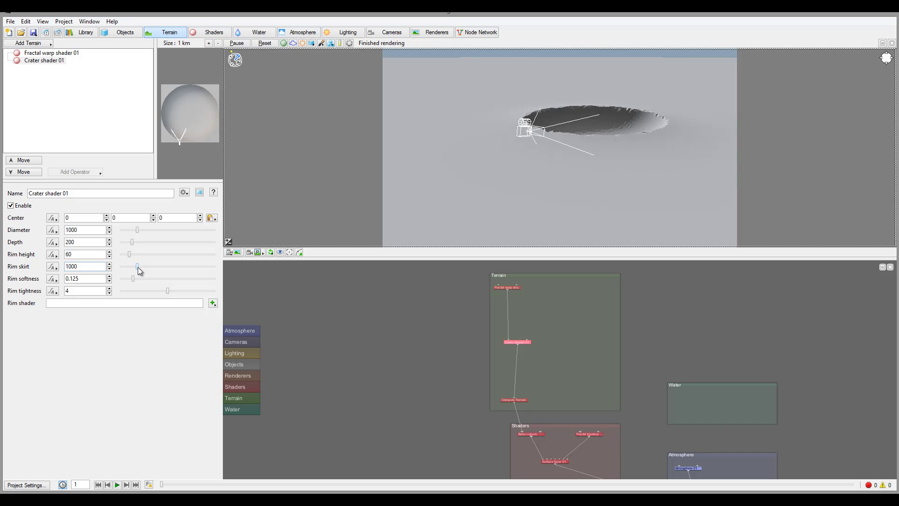
{"action": "left_click_drag", "start_coordinate": [137, 267], "coordinate": [125, 267]}
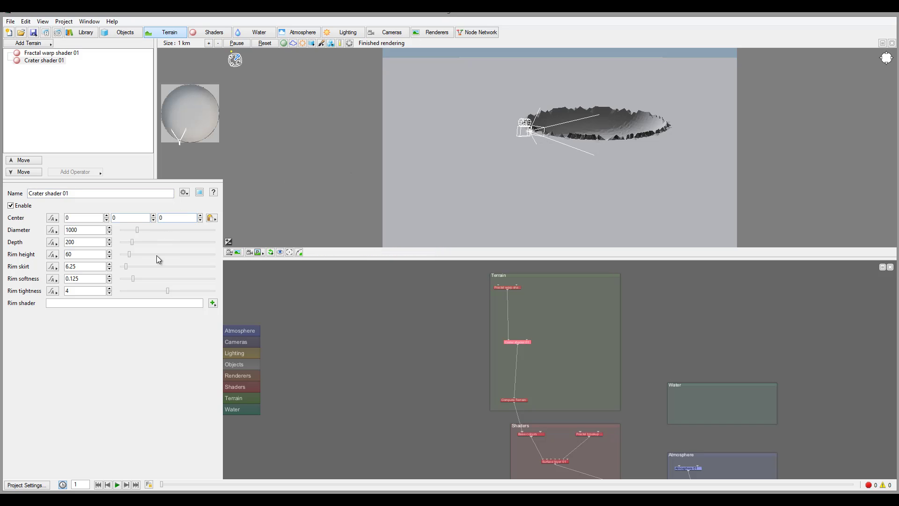
{"action": "left_click_drag", "start_coordinate": [127, 266], "coordinate": [128, 266]}
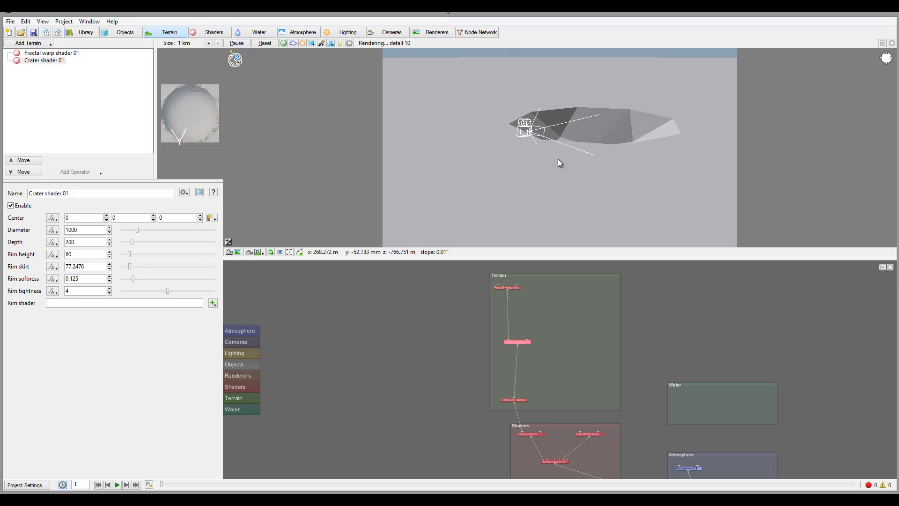
- Raise the crater's rim softness to about 0.444
{"action": "mouse_move", "coordinate": [653, 161]}
{"action": "left_mouse_down"}
{"action": "mouse_move", "coordinate": [628, 148]}
{"action": "mouse_move", "coordinate": [551, 179]}
{"action": "mouse_move", "coordinate": [682, 154]}
{"action": "mouse_move", "coordinate": [650, 136]}
{"action": "mouse_move", "coordinate": [656, 160]}
{"action": "left_mouse_up"}
{"action": "left_click_drag", "start_coordinate": [578, 169], "coordinate": [615, 180]}
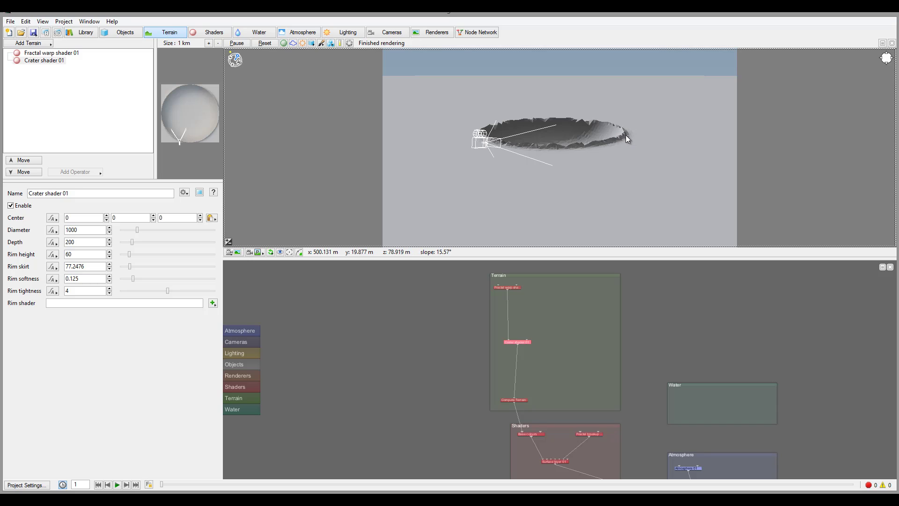
{"action": "left_click_drag", "start_coordinate": [133, 278], "coordinate": [162, 279]}
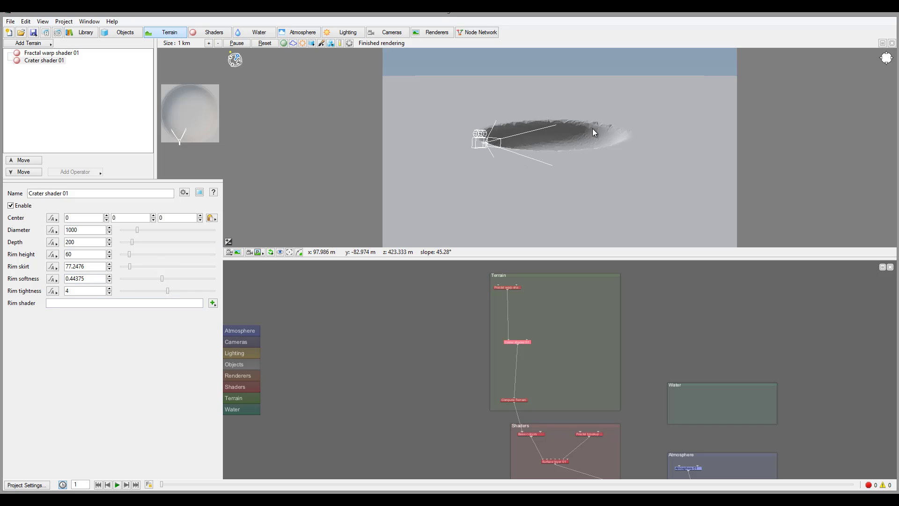
- Raise the crater's rim height to about 127.4 and lower the rim softness to 0.075
{"action": "left_click_drag", "start_coordinate": [527, 153], "coordinate": [647, 211]}
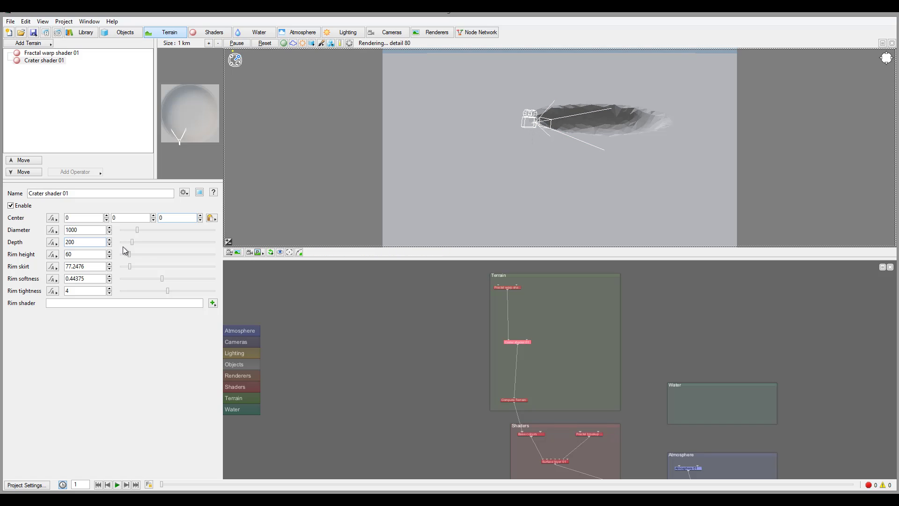
{"action": "left_click_drag", "start_coordinate": [130, 255], "coordinate": [131, 255]}
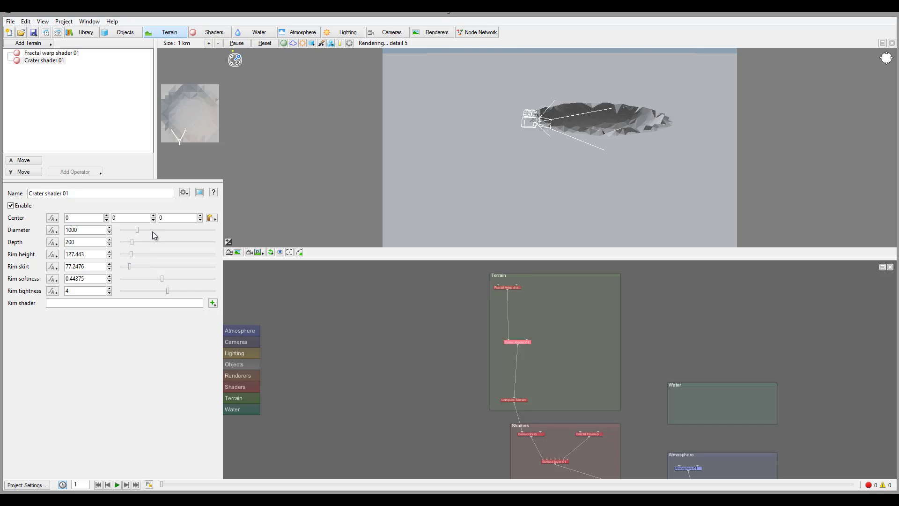
{"action": "left_click_drag", "start_coordinate": [162, 278], "coordinate": [130, 277]}
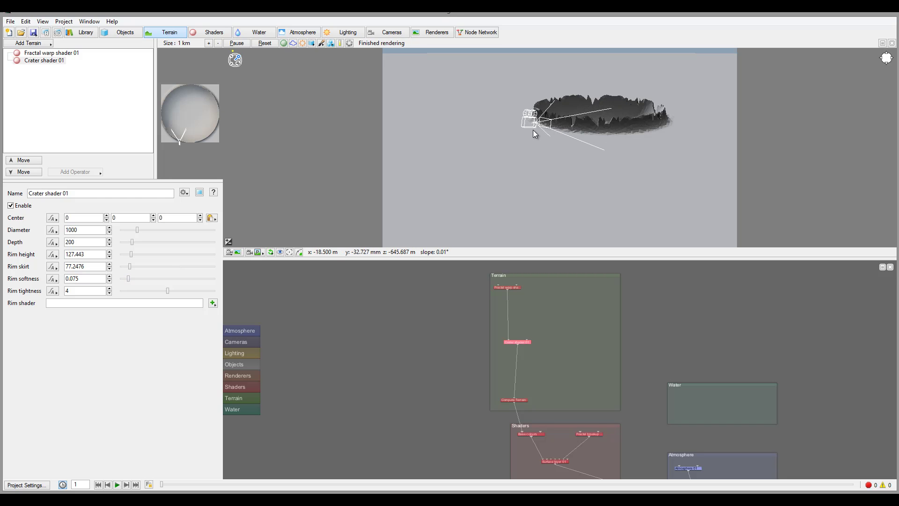
- Raise the crater's rim tightness to its maximum of 16
{"action": "left_click_drag", "start_coordinate": [593, 129], "coordinate": [584, 187]}
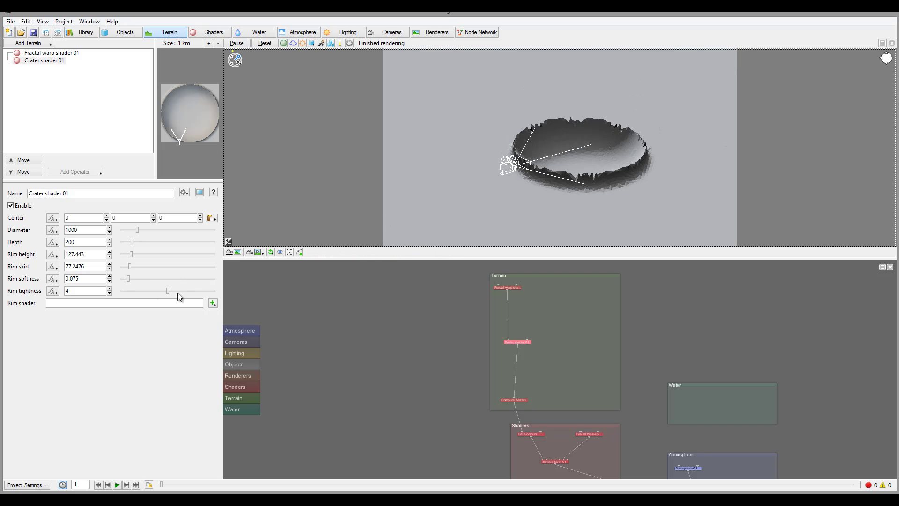
{"action": "left_click_drag", "start_coordinate": [168, 291], "coordinate": [224, 293]}
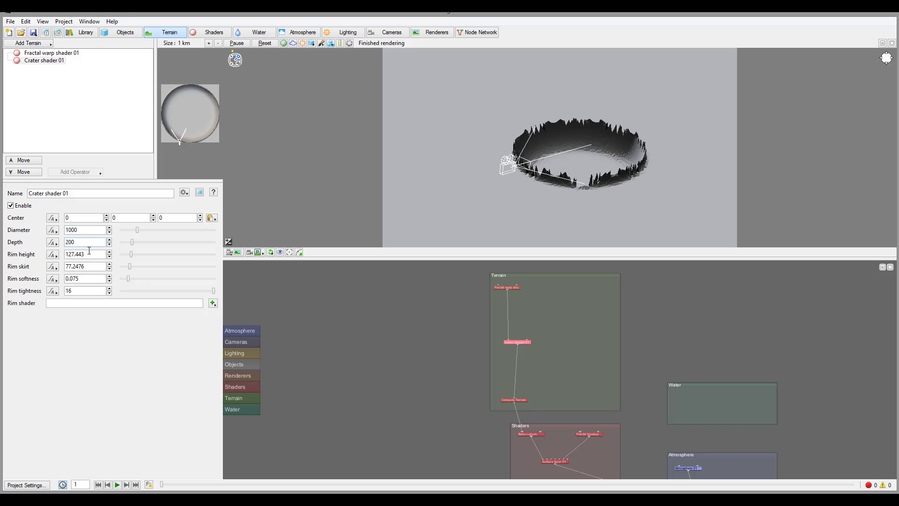
- Set the crater's rim height to 30 and its rim softness to 0
{"action": "left_click_drag", "start_coordinate": [89, 253], "coordinate": [10, 255]}
{"action": "type", "text": "30"}
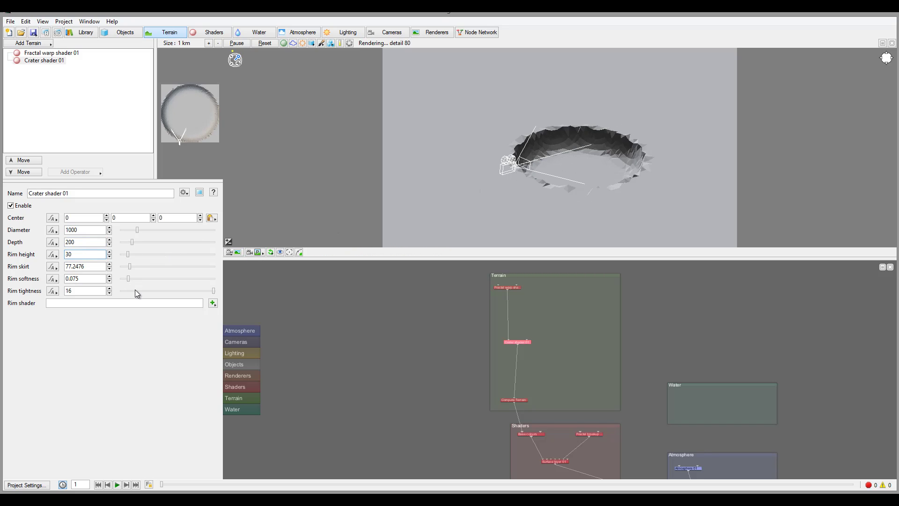
{"action": "left_click", "coordinate": [109, 281]}
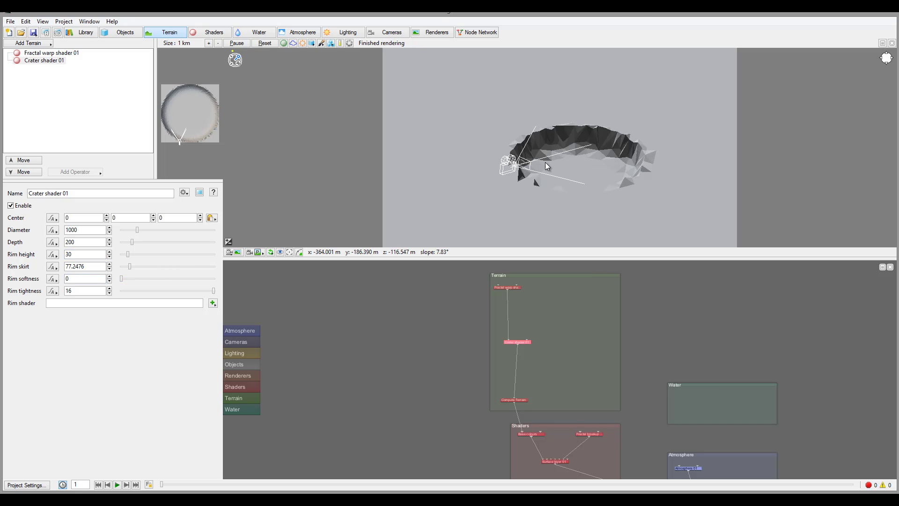
- Lower the rim tightness to 0, try a rim skirt of 0, and set the skirt to about 31.64
{"action": "left_click_drag", "start_coordinate": [130, 266], "coordinate": [120, 267]}
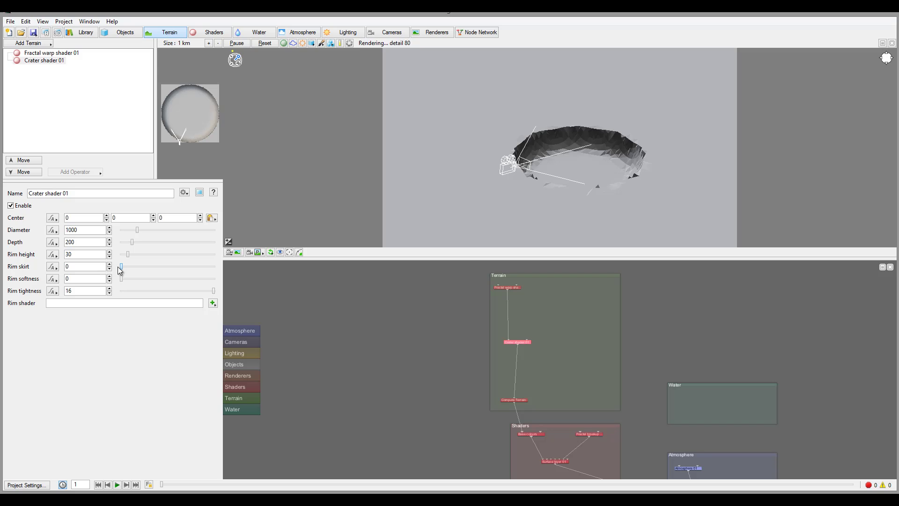
{"action": "left_click", "coordinate": [155, 291]}
{"action": "left_click_drag", "start_coordinate": [153, 288], "coordinate": [119, 290]}
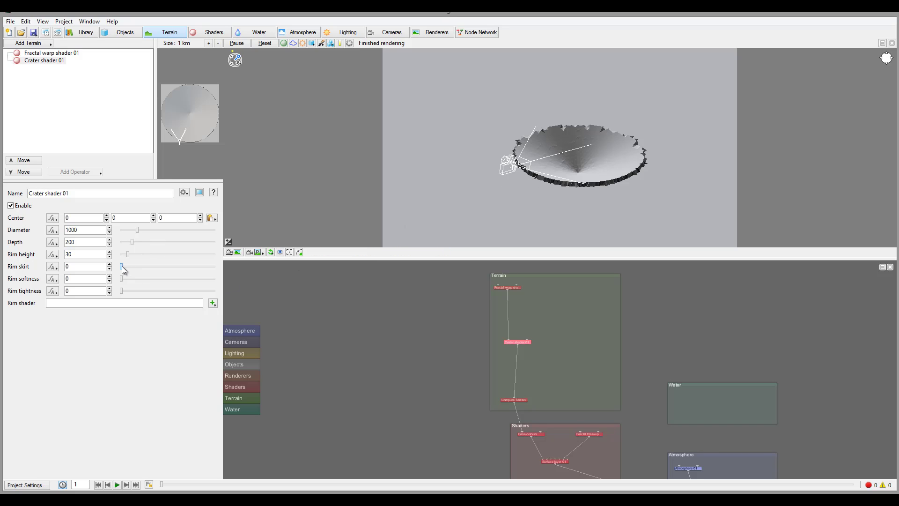
{"action": "left_click_drag", "start_coordinate": [122, 266], "coordinate": [128, 265]}
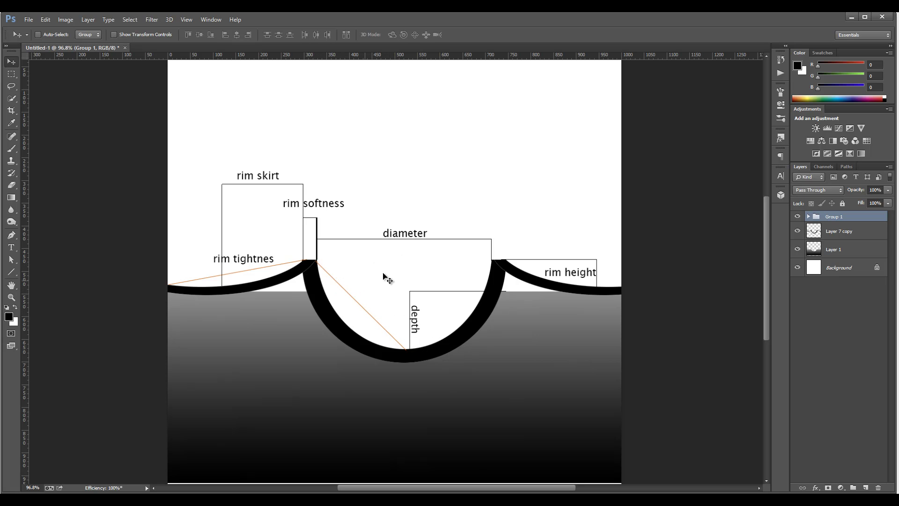
- Switch from Photoshop to Terragen and back to compare the crater with the labelled cross-section diagram
{"action": "key", "text": "alt+Tab"}
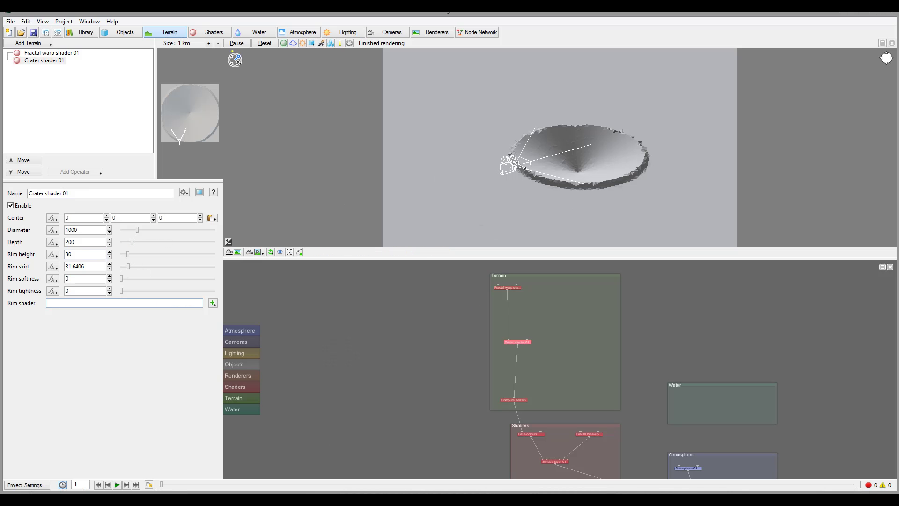
{"action": "key", "text": "alt+Tab"}
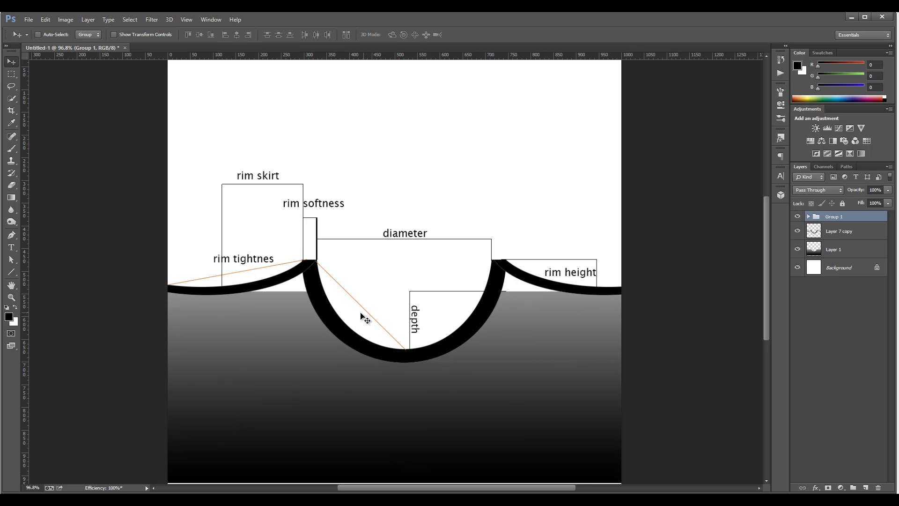
- Switch from Photoshop to Terragen and set the crater's rim softness to 0.1375 and rim height to 0
{"action": "key", "text": "alt+Tab"}
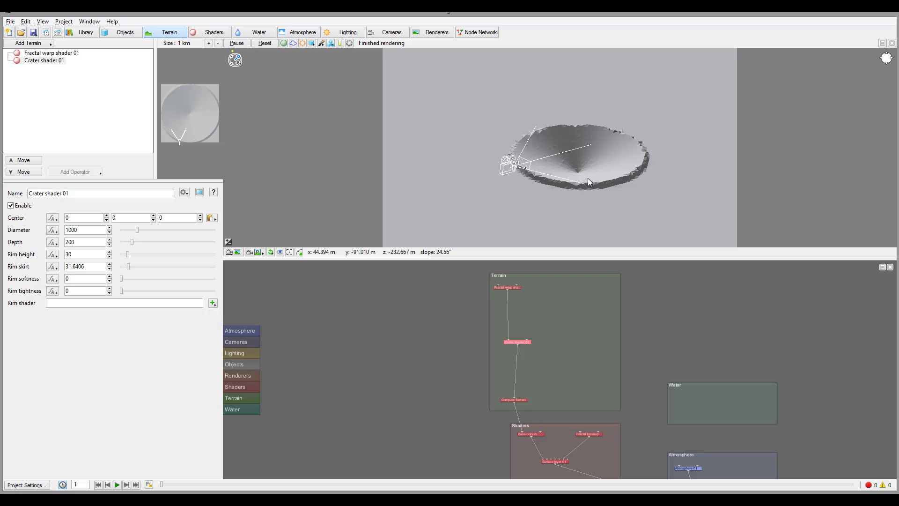
{"action": "left_click_drag", "start_coordinate": [588, 178], "coordinate": [572, 203]}
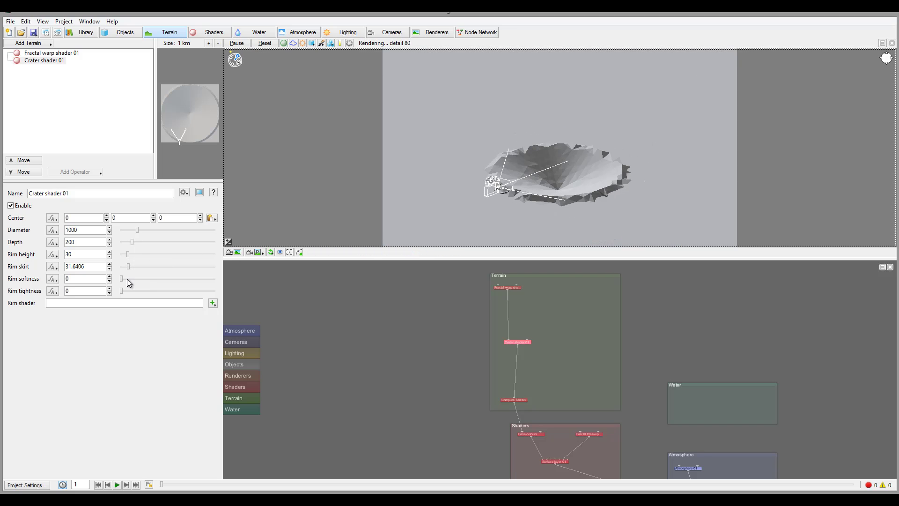
{"action": "left_click_drag", "start_coordinate": [128, 279], "coordinate": [118, 254]}
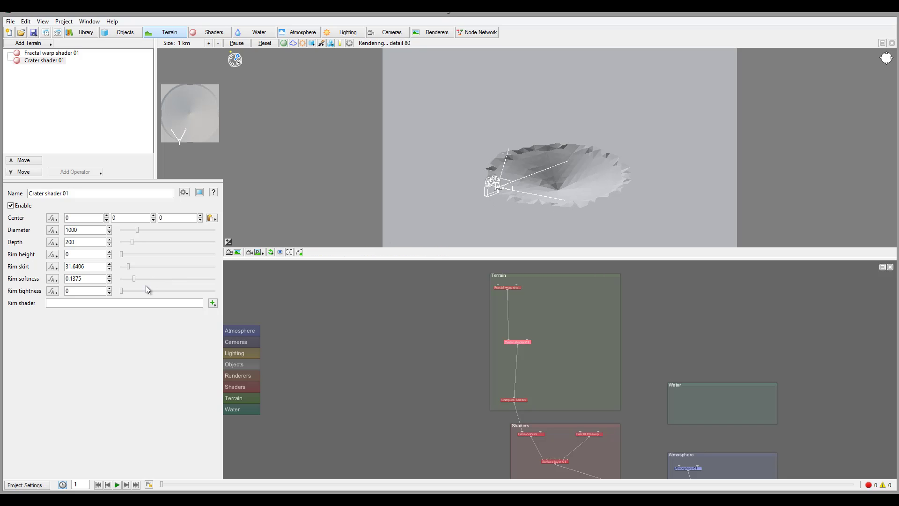
- Try a crater rim tightness of about 6.5 and inspect the crater's shape up close
{"action": "left_click_drag", "start_coordinate": [122, 291], "coordinate": [180, 290]}
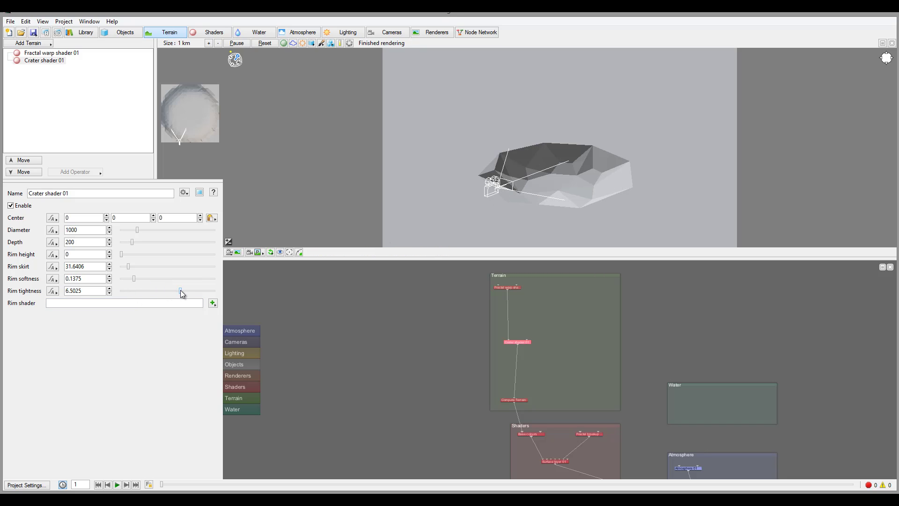
{"action": "left_click", "coordinate": [515, 212]}
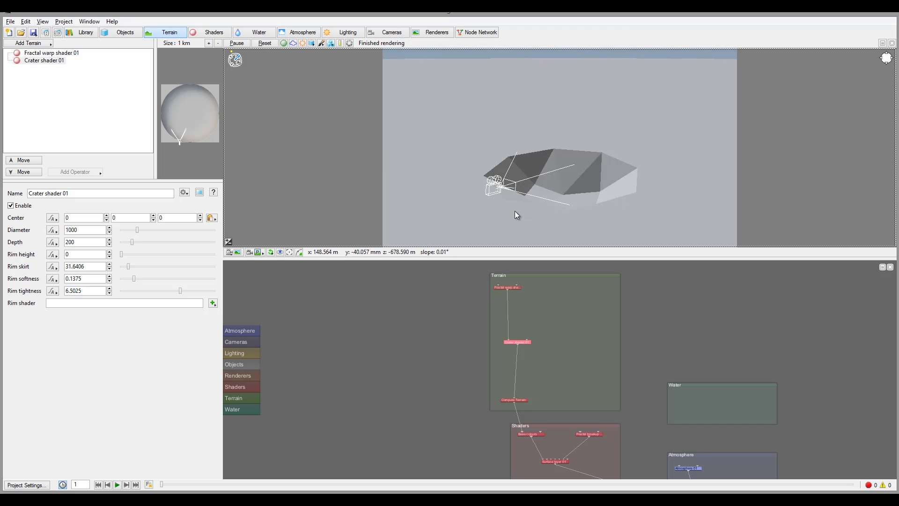
{"action": "scroll", "coordinate": [515, 211], "scroll_direction": "up", "scroll_amount": 10}
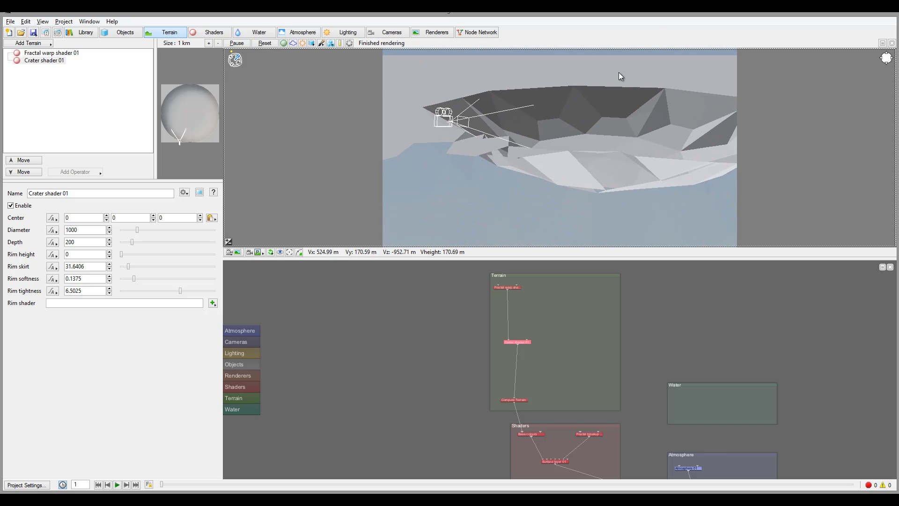
{"action": "left_click_drag", "start_coordinate": [619, 72], "coordinate": [488, 131]}
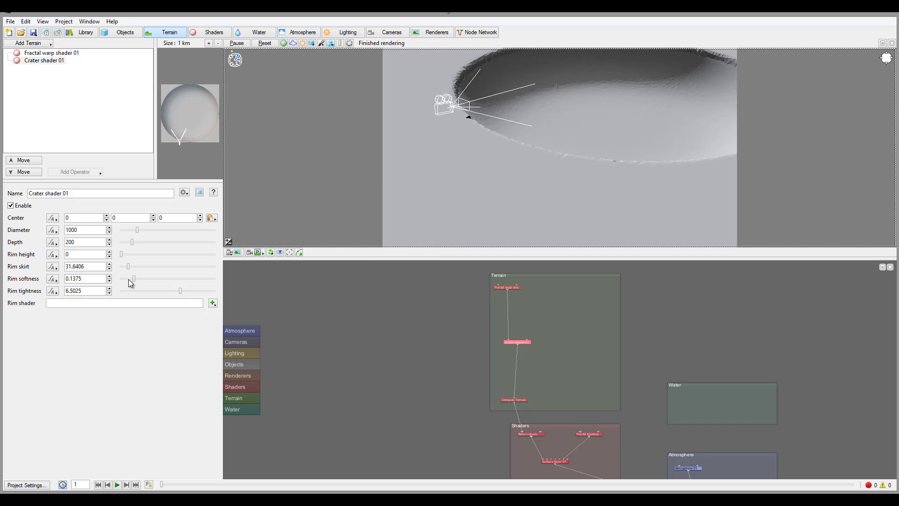
- Try a rim softness of about 0.556, a rim skirt of about 198.85 and a rim tightness of about 0.076 on the crater
{"action": "left_click_drag", "start_coordinate": [182, 291], "coordinate": [141, 291]}
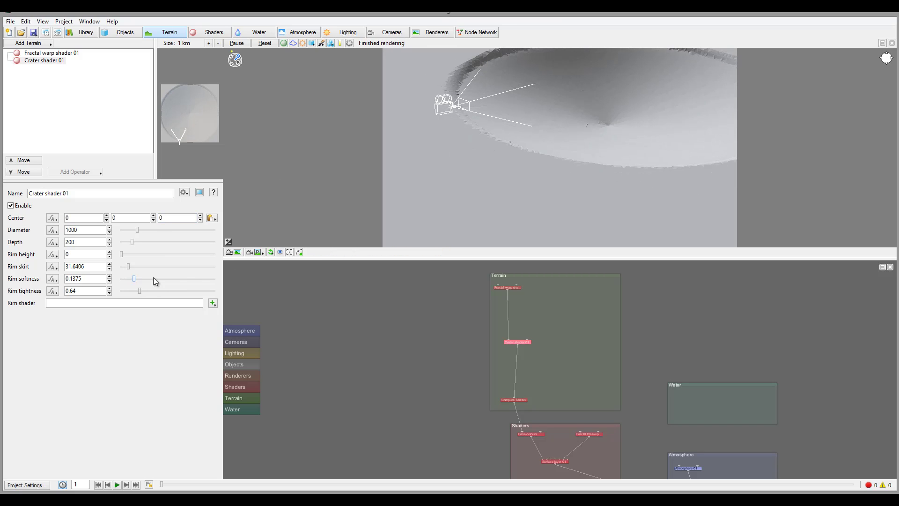
{"action": "left_click_drag", "start_coordinate": [153, 278], "coordinate": [173, 279]}
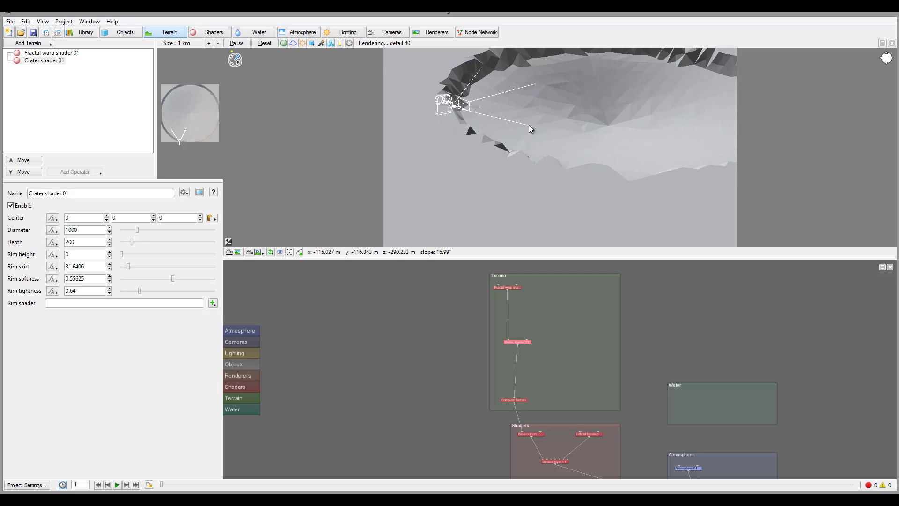
{"action": "left_click_drag", "start_coordinate": [140, 290], "coordinate": [133, 267]}
{"action": "left_click", "coordinate": [163, 290]}
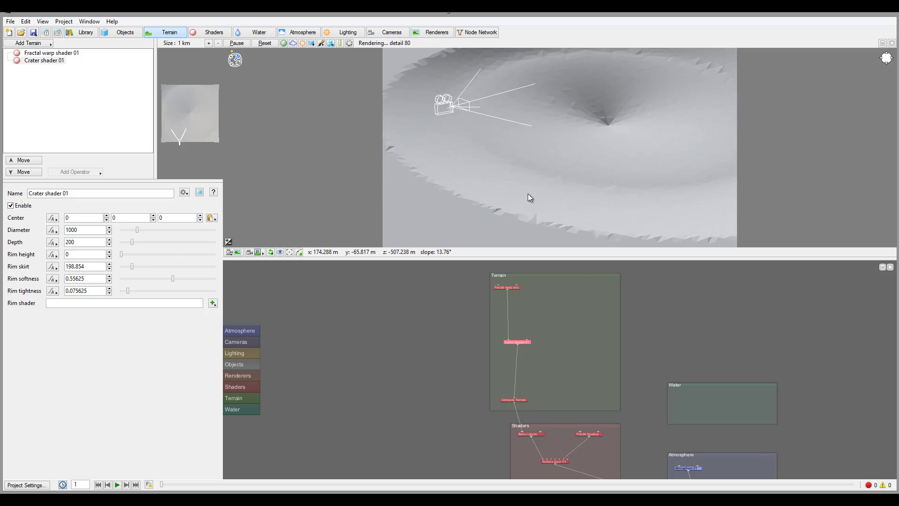
{"action": "left_click_drag", "start_coordinate": [554, 122], "coordinate": [573, 145]}
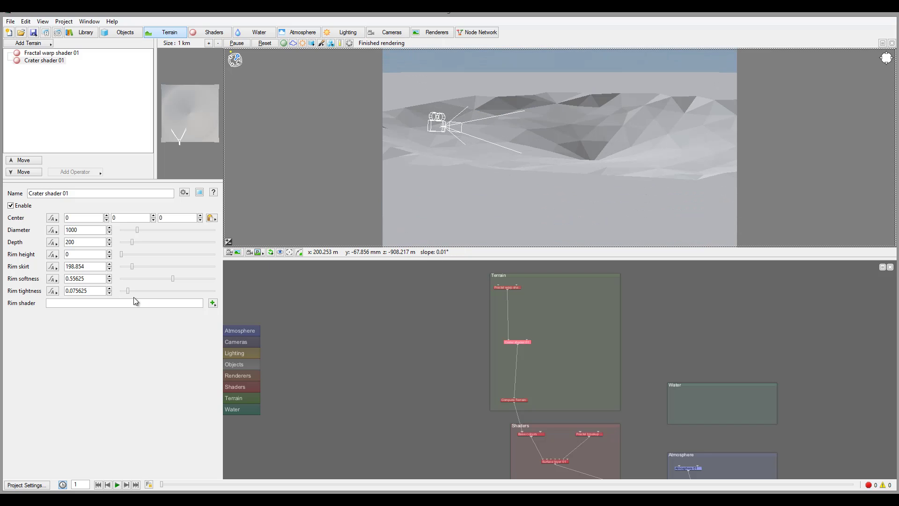
- Try a crater rim tightness of about 2.98 and inspect the rim from several angles
{"action": "left_click_drag", "start_coordinate": [130, 290], "coordinate": [162, 291]}
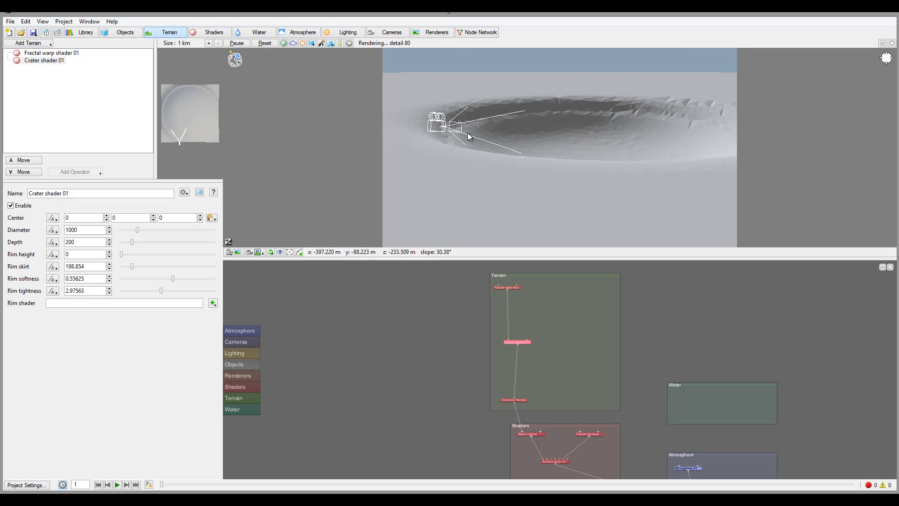
{"action": "left_click_drag", "start_coordinate": [460, 143], "coordinate": [524, 146]}
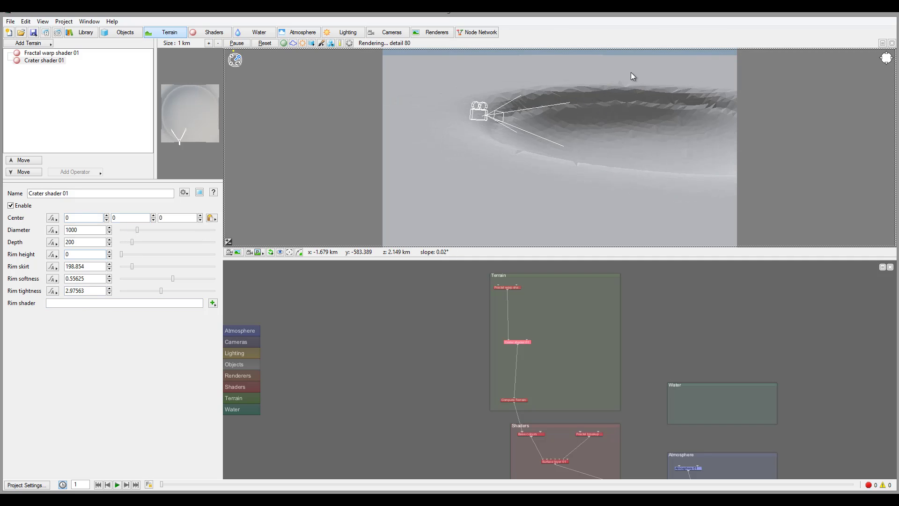
{"action": "left_click_drag", "start_coordinate": [626, 155], "coordinate": [586, 100]}
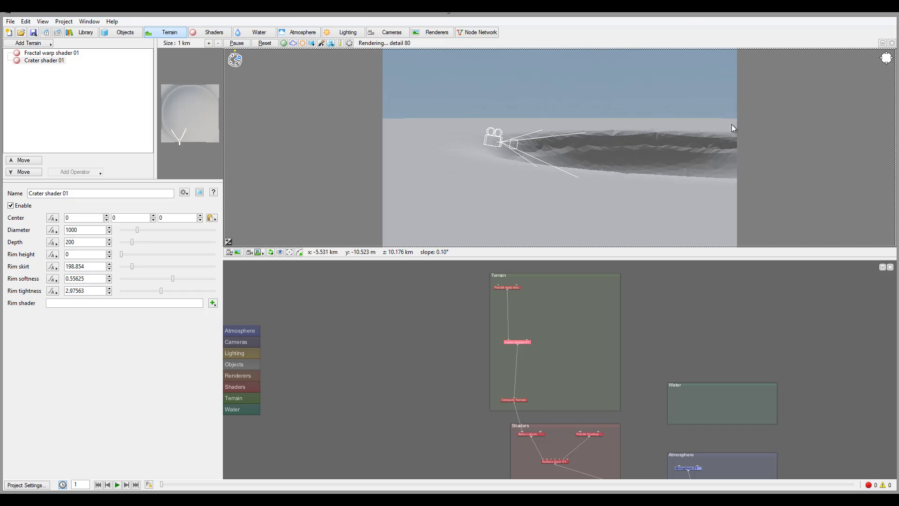
{"action": "left_click_drag", "start_coordinate": [603, 161], "coordinate": [653, 175]}
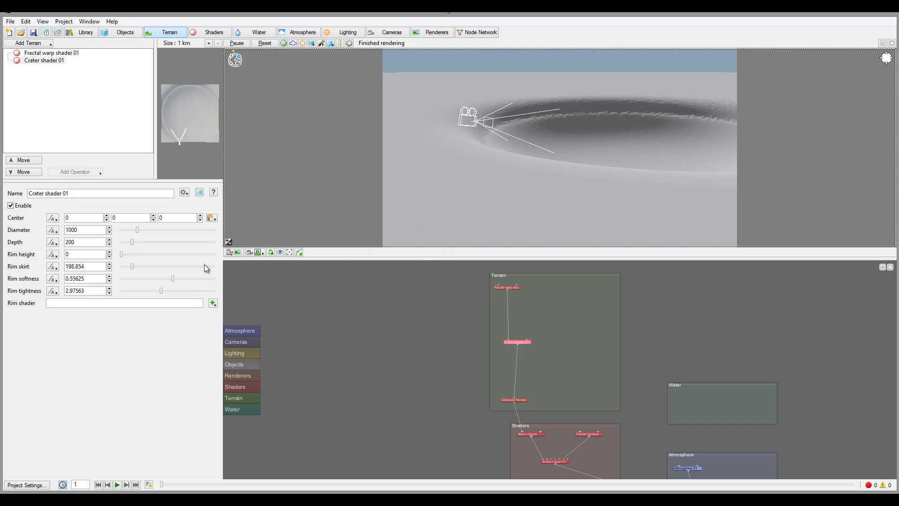
- Create a new Fake stones displacement shader as the crater's rim shader and reveal it beneath the crater shader
{"action": "left_click", "coordinate": [211, 303]}
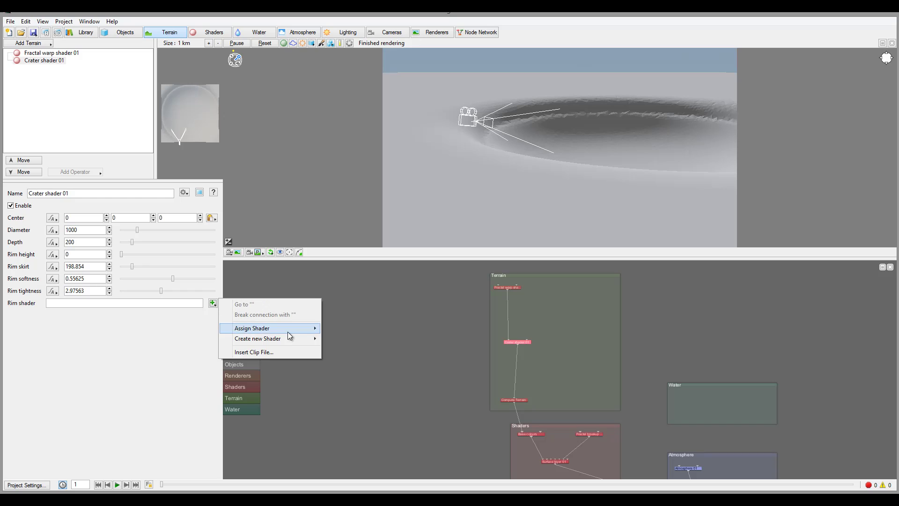
{"action": "mouse_move", "coordinate": [286, 337]}
{"action": "mouse_move", "coordinate": [164, 348]}
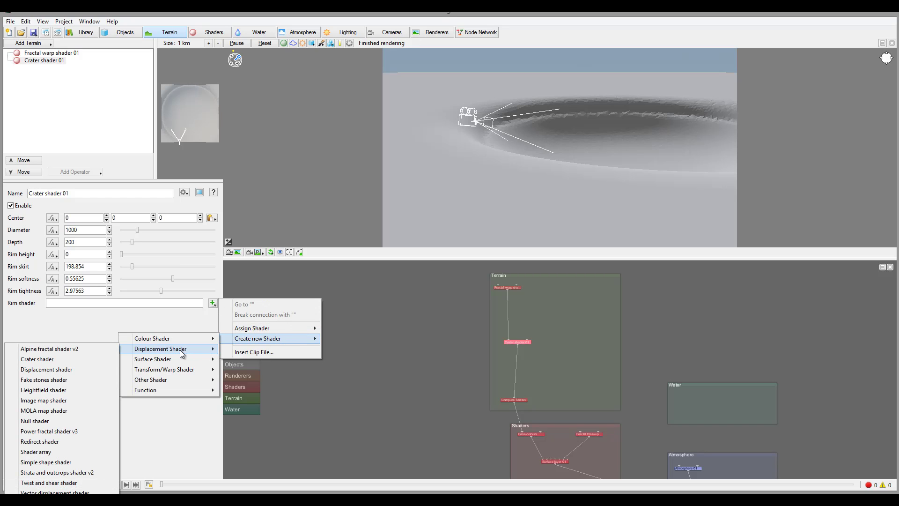
{"action": "left_click", "coordinate": [77, 378]}
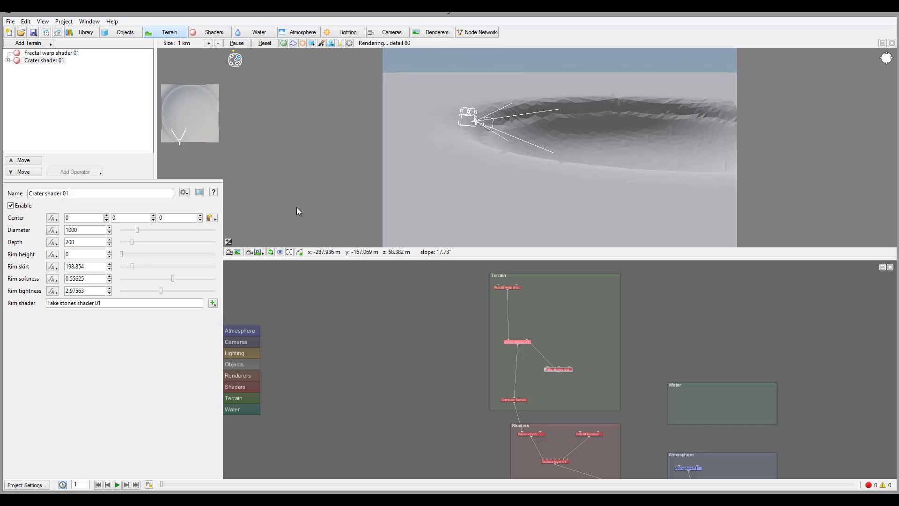
{"action": "left_click", "coordinate": [7, 60]}
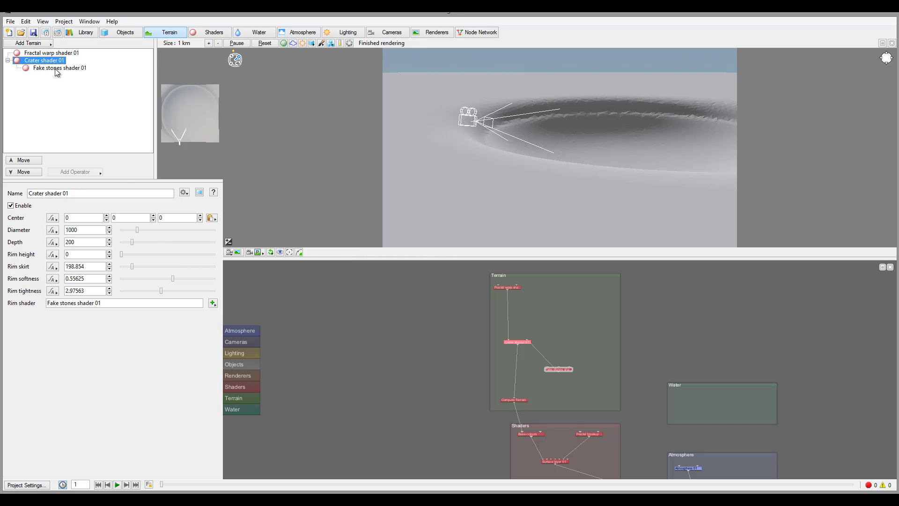
- Set the fake stones shader's stone scale to 2 and stone density to 1
{"action": "left_click", "coordinate": [56, 68]}
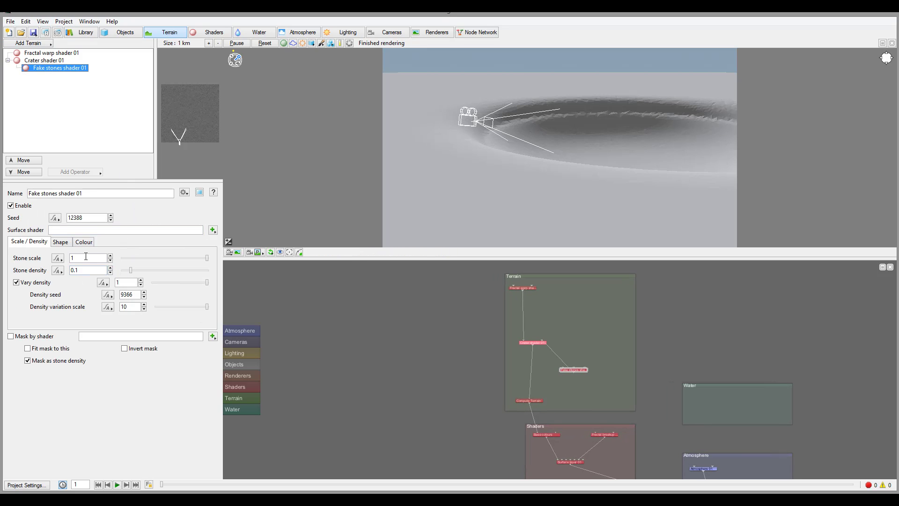
{"action": "double_click", "coordinate": [85, 259]}
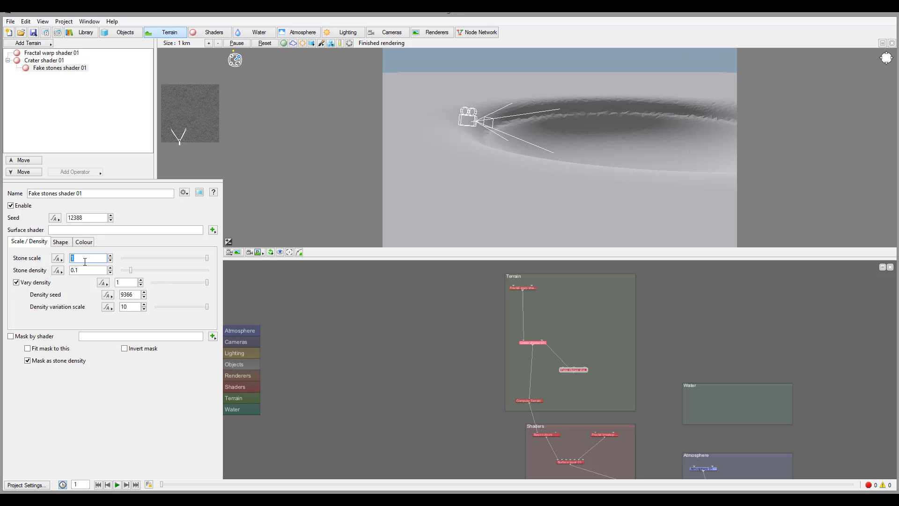
{"action": "type", "text": "2"}
{"action": "key", "text": "Return"}
{"action": "left_click", "coordinate": [135, 270]}
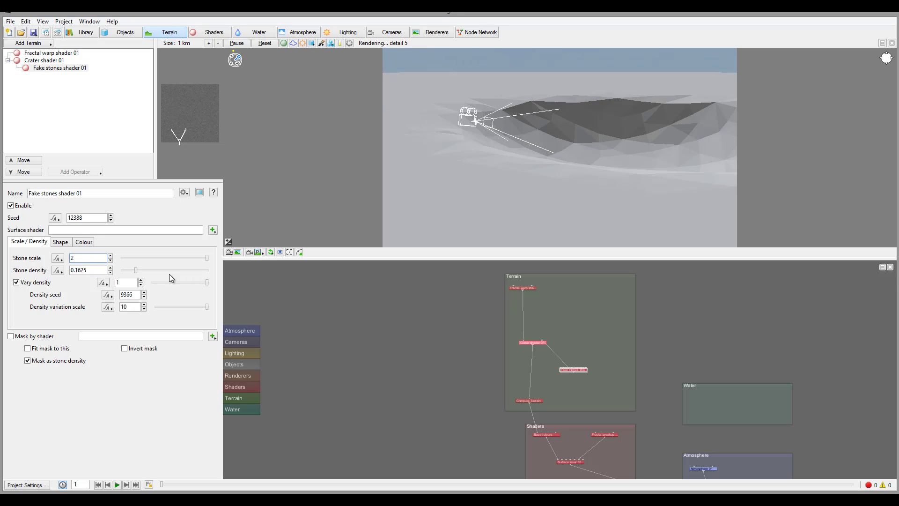
{"action": "left_click", "coordinate": [152, 270]}
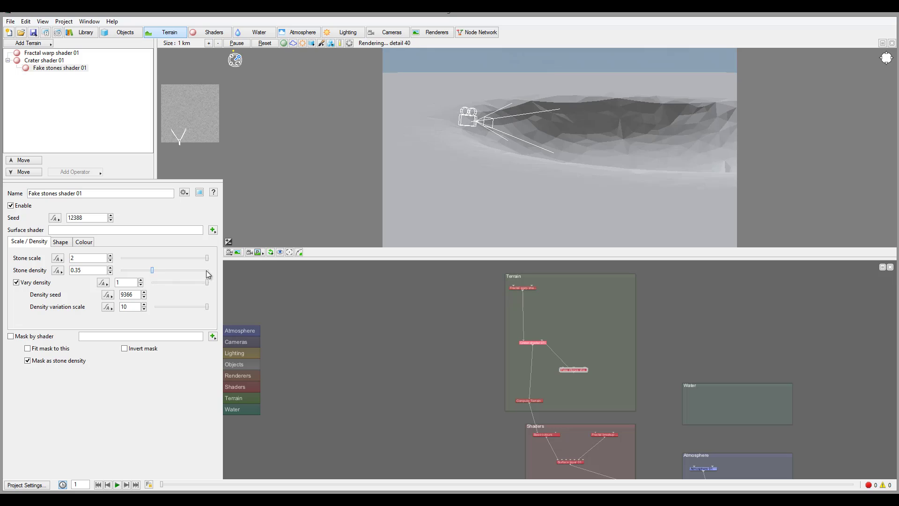
- Set the fake stones' stone tallness to 1 and pancake effect to 1, and inspect the crater rim up close
{"action": "left_click", "coordinate": [61, 242]}
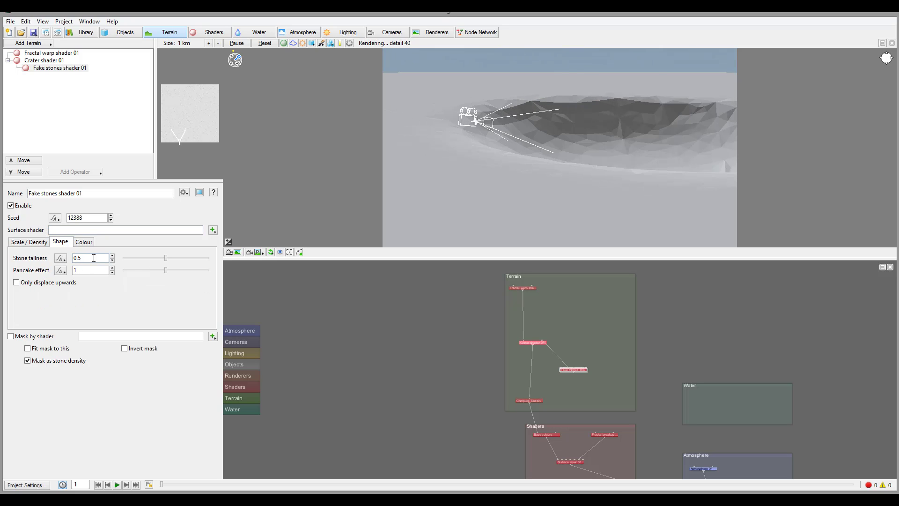
{"action": "key", "text": "shift+Home"}
{"action": "type", "text": "1"}
{"action": "key", "text": "Return"}
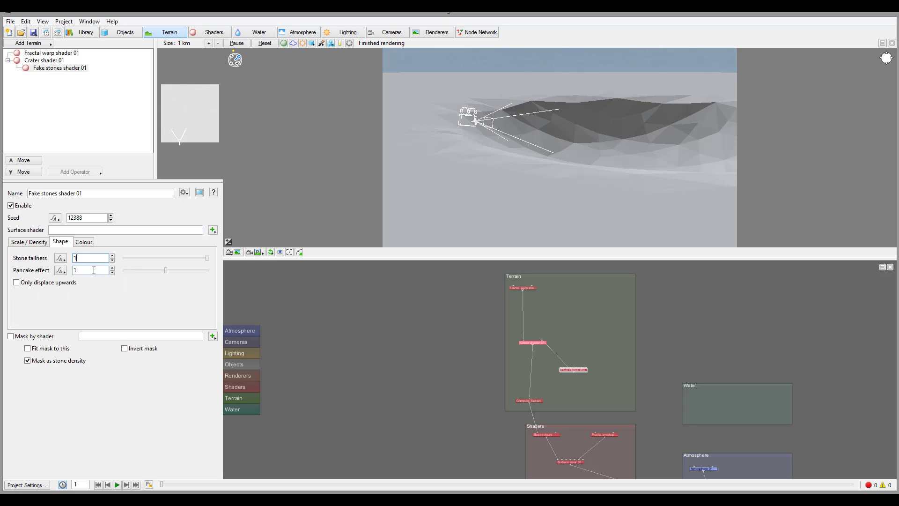
{"action": "left_click", "coordinate": [91, 270]}
{"action": "type", "text": "1"}
{"action": "key", "text": "Return"}
{"action": "left_click", "coordinate": [574, 165]}
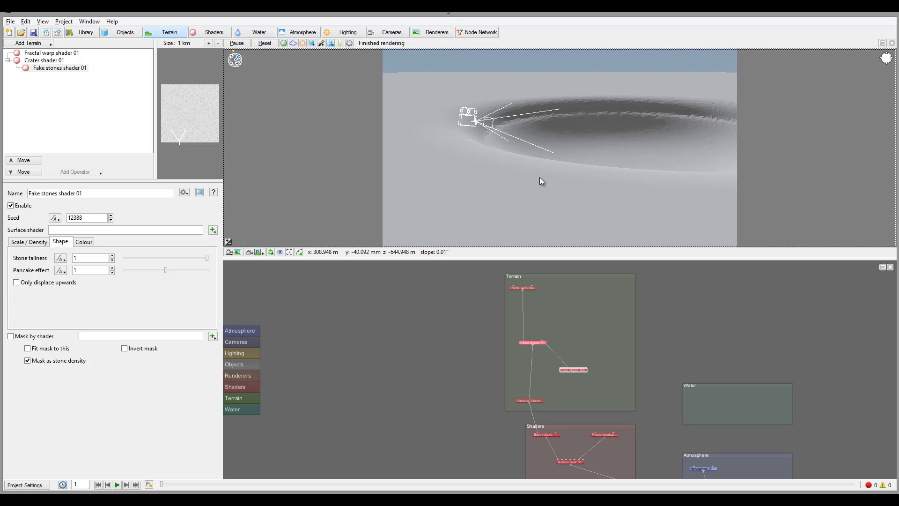
{"action": "scroll", "coordinate": [609, 168], "scroll_direction": "up", "scroll_amount": 3}
{"action": "scroll", "coordinate": [609, 164], "scroll_direction": "up", "scroll_amount": 5}
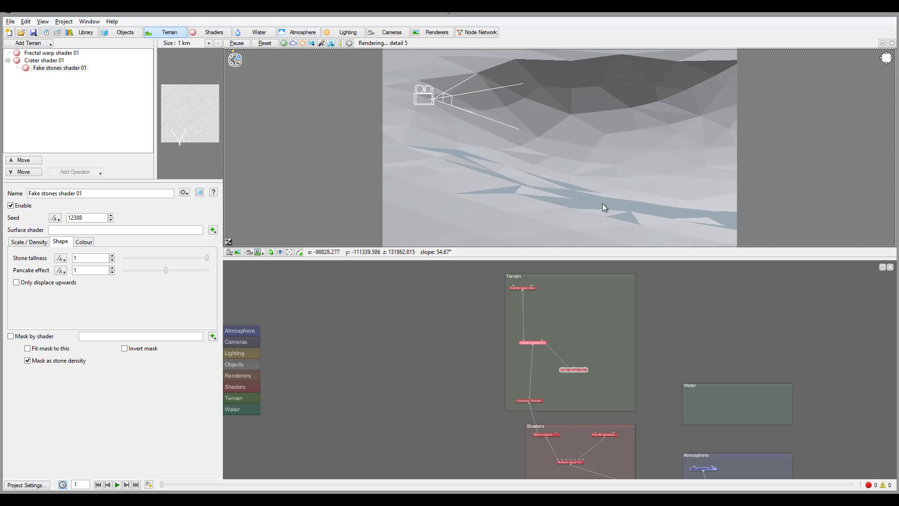
{"action": "scroll", "coordinate": [602, 188], "scroll_direction": "up", "scroll_amount": 1}
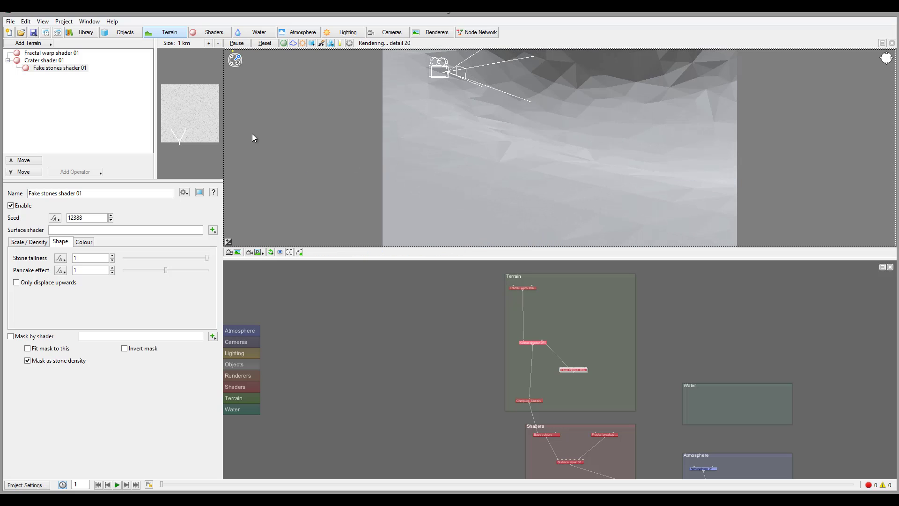
- Set the crater's rim skirt to about 596, rim softness to about 0.53 and rim tightness to about 5.88
{"action": "left_click", "coordinate": [47, 60]}
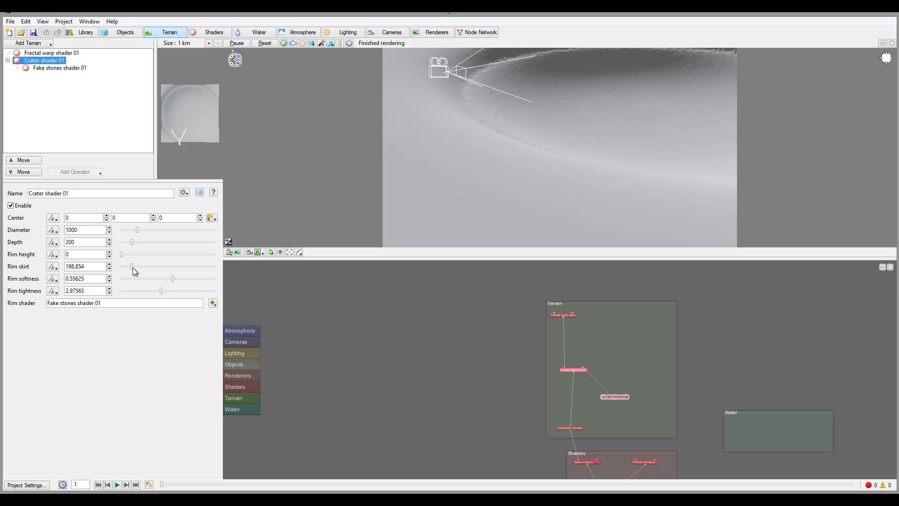
{"action": "left_click_drag", "start_coordinate": [133, 268], "coordinate": [136, 266]}
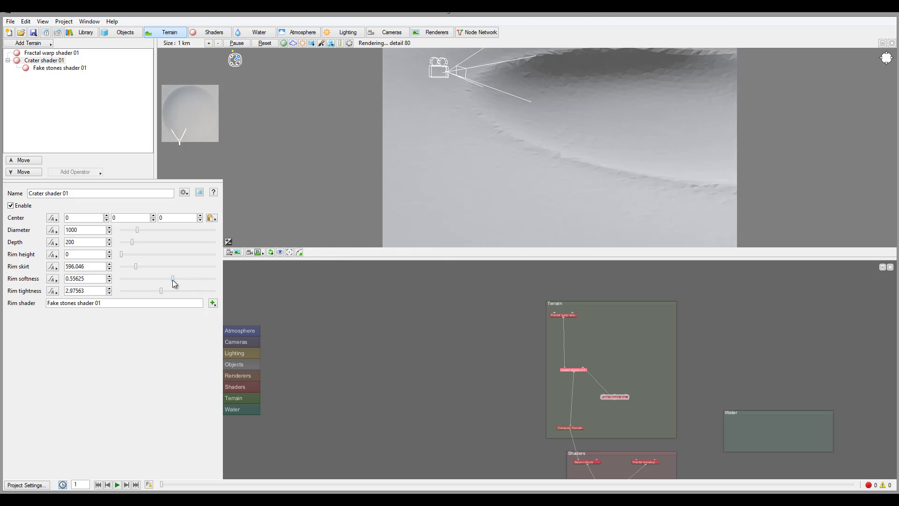
{"action": "mouse_move", "coordinate": [172, 280]}
{"action": "left_mouse_down"}
{"action": "mouse_move", "coordinate": [196, 293]}
{"action": "mouse_move", "coordinate": [177, 293]}
{"action": "left_mouse_up"}
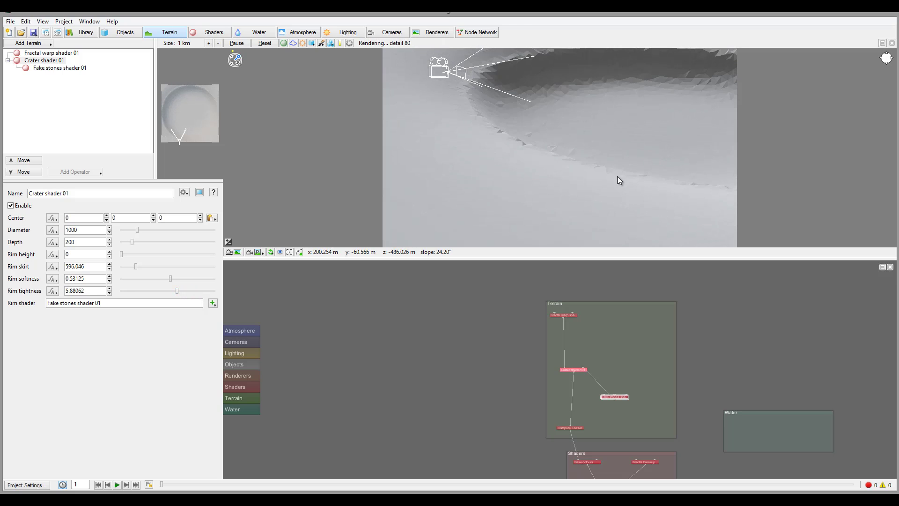
{"action": "left_click_drag", "start_coordinate": [617, 177], "coordinate": [504, 105]}
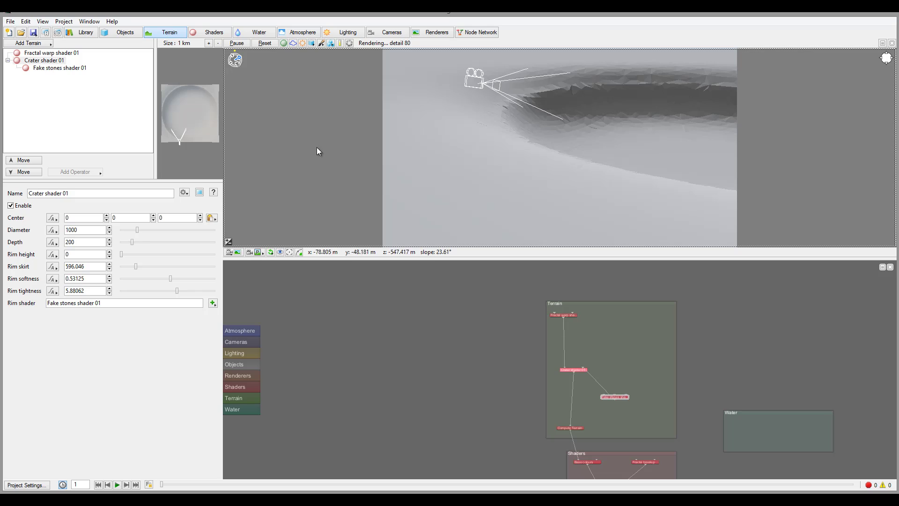
- Set the fake stones shader's stone scale to 10
{"action": "left_click", "coordinate": [69, 68]}
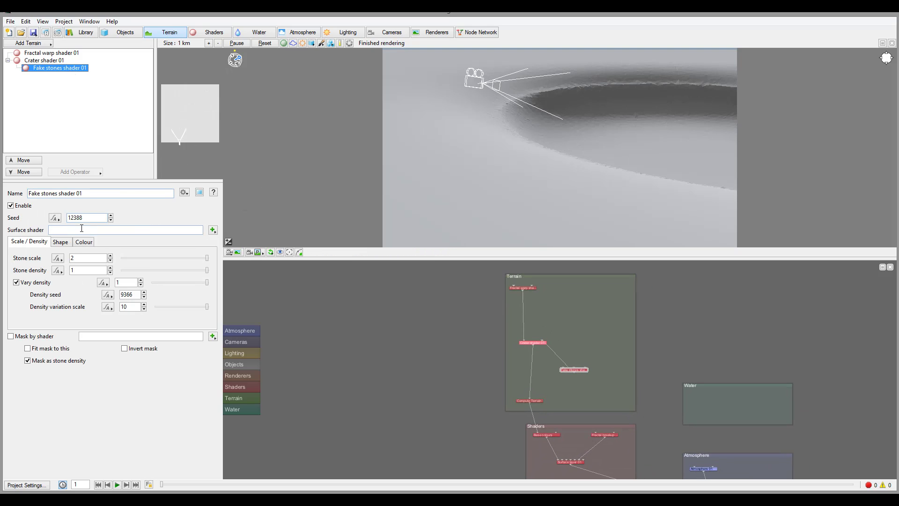
{"action": "left_click_drag", "start_coordinate": [77, 258], "coordinate": [46, 258]}
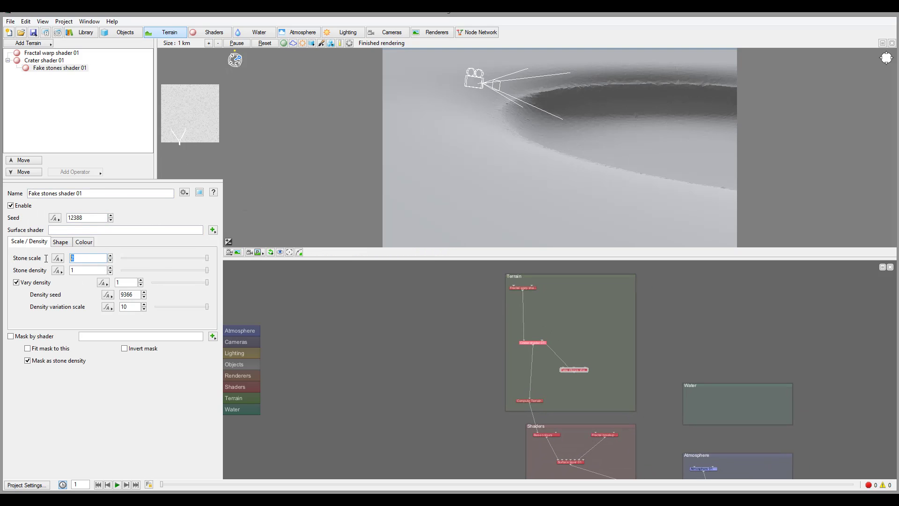
{"action": "type", "text": "10"}
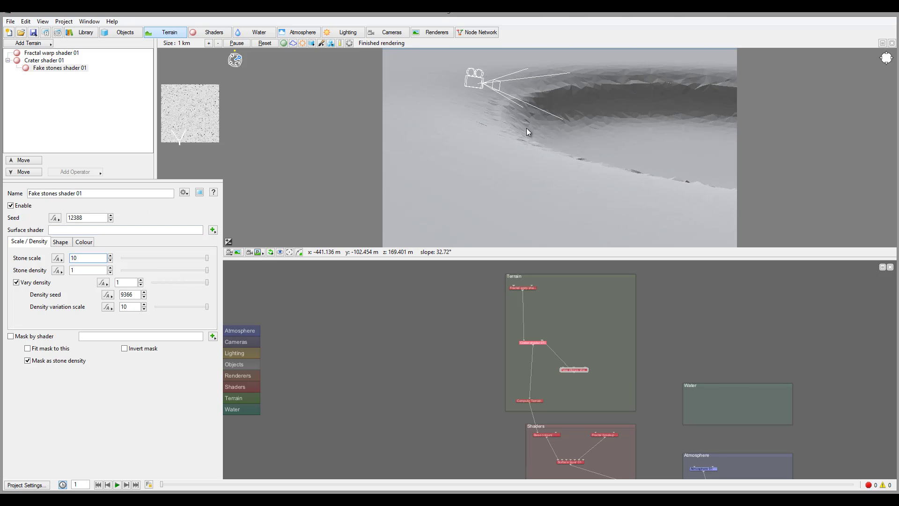
- Try a stone tallness of 10 on the fake stones shader and inspect the stones around the crater rim
{"action": "left_click", "coordinate": [61, 242]}
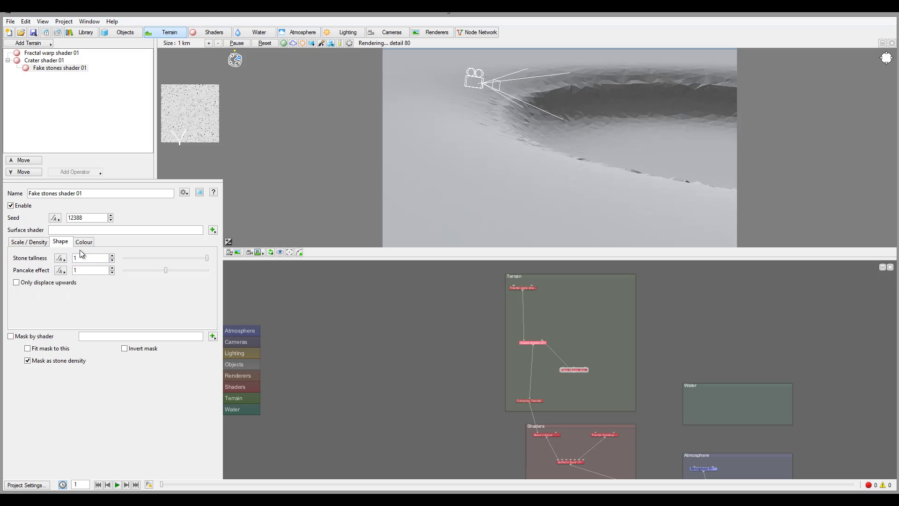
{"action": "left_click", "coordinate": [82, 257]}
{"action": "type", "text": "0"}
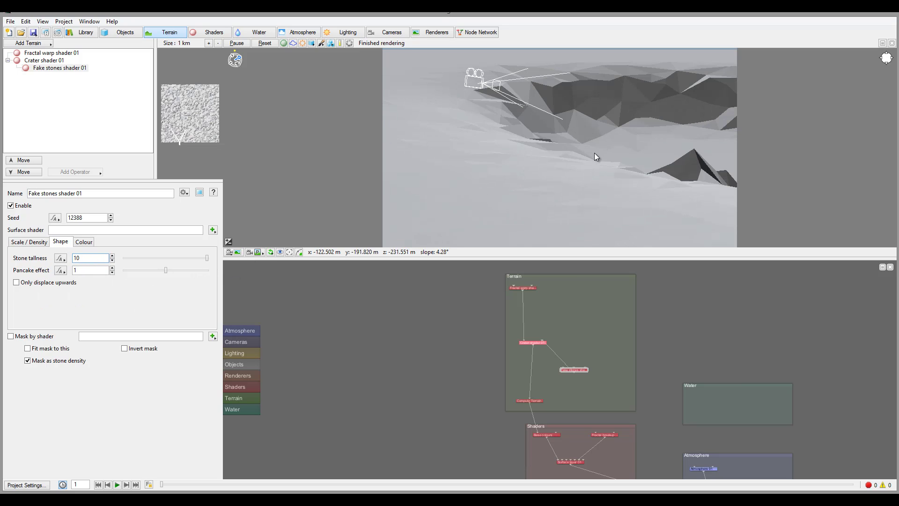
{"action": "key", "text": "Return"}
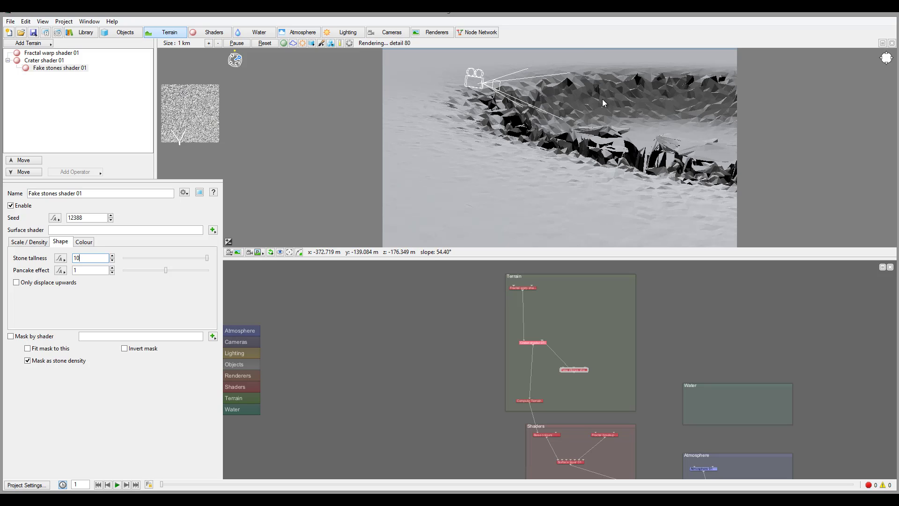
{"action": "left_click_drag", "start_coordinate": [533, 121], "coordinate": [537, 89]}
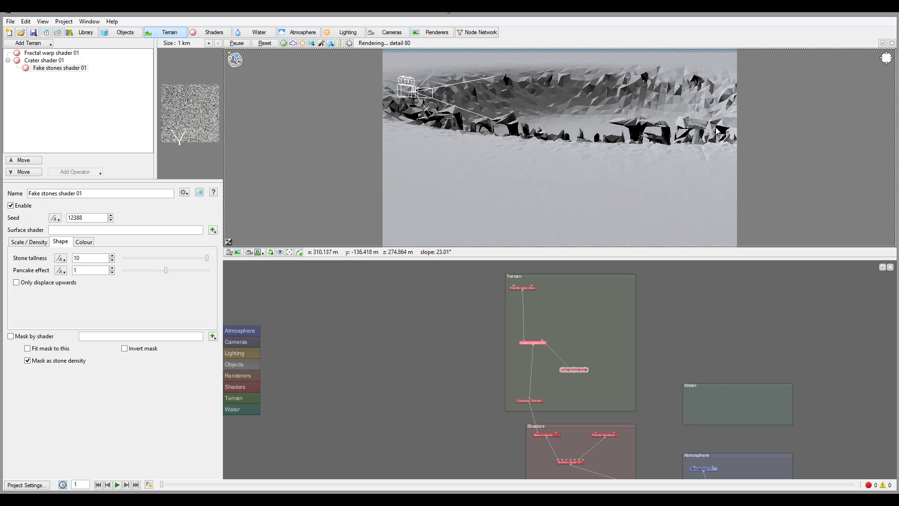
{"action": "left_click_drag", "start_coordinate": [640, 153], "coordinate": [526, 167]}
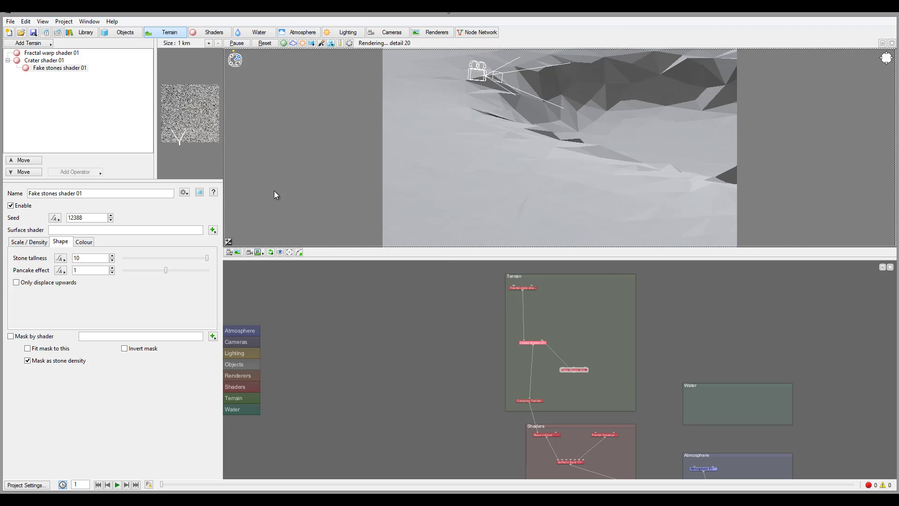
- Set the fake stones' stone tallness to 0.5 and pancake effect to 2, and inspect the crater rim
{"action": "left_click_drag", "start_coordinate": [96, 258], "coordinate": [39, 255]}
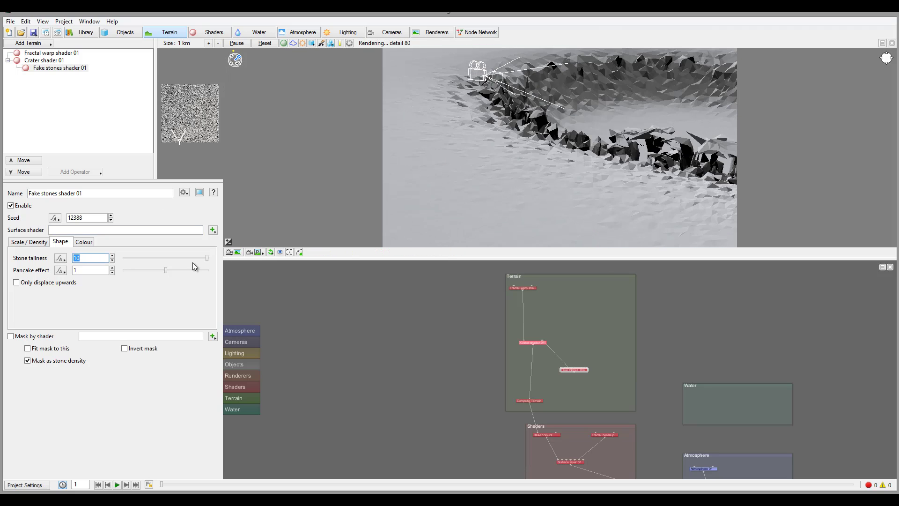
{"action": "type", "text": ".5"}
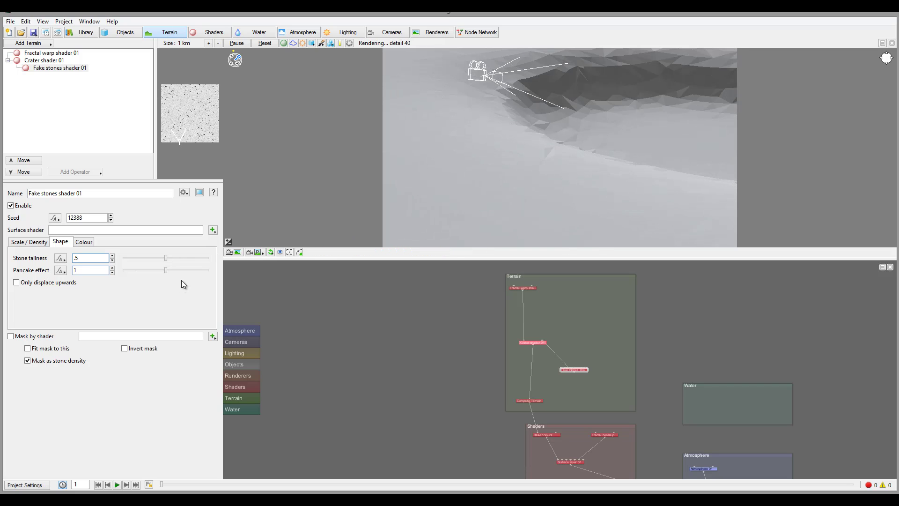
{"action": "left_click_drag", "start_coordinate": [166, 270], "coordinate": [228, 269]}
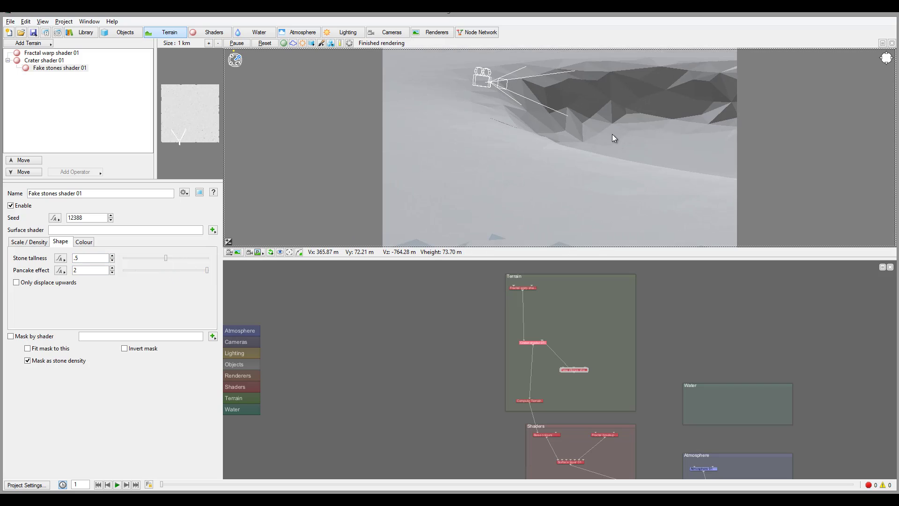
{"action": "left_click_drag", "start_coordinate": [611, 133], "coordinate": [549, 108]}
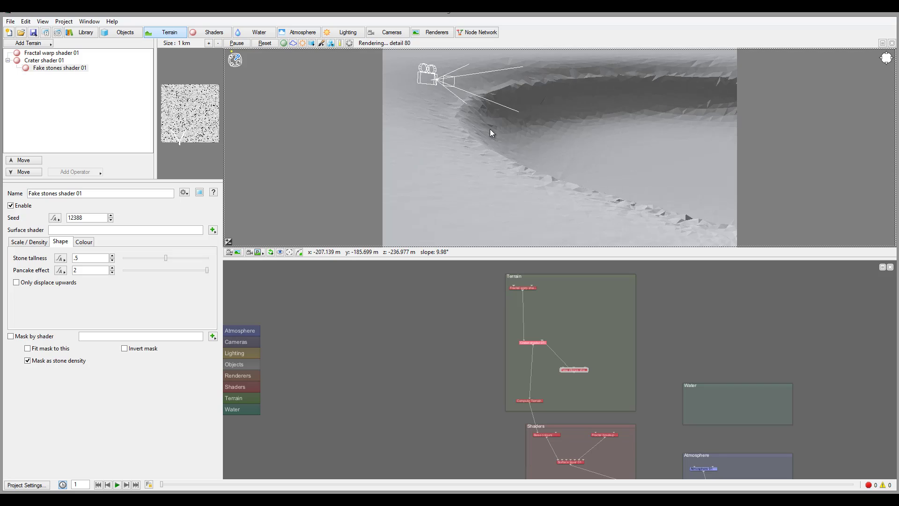
{"action": "left_click_drag", "start_coordinate": [671, 186], "coordinate": [625, 112]}
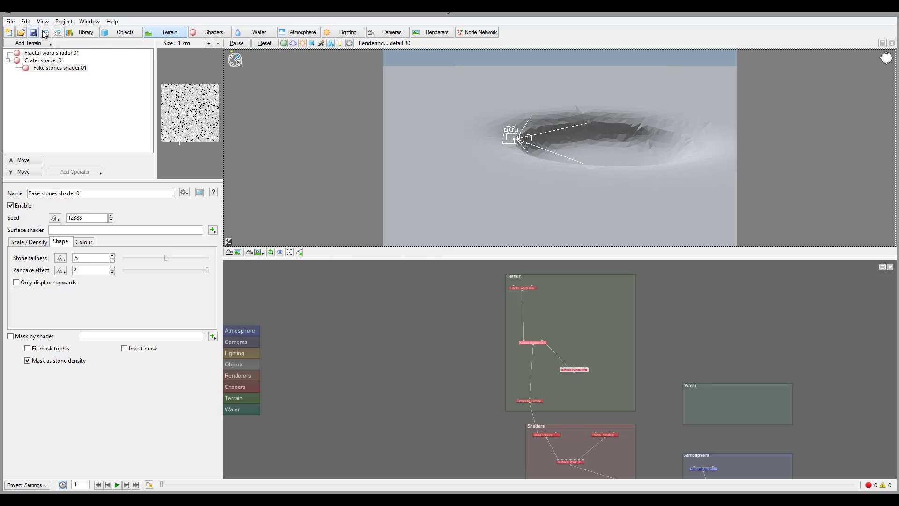
- Show the crater shader's settings and move the fake stones node above the crater shader node in the terrain network
{"action": "left_click", "coordinate": [55, 60]}
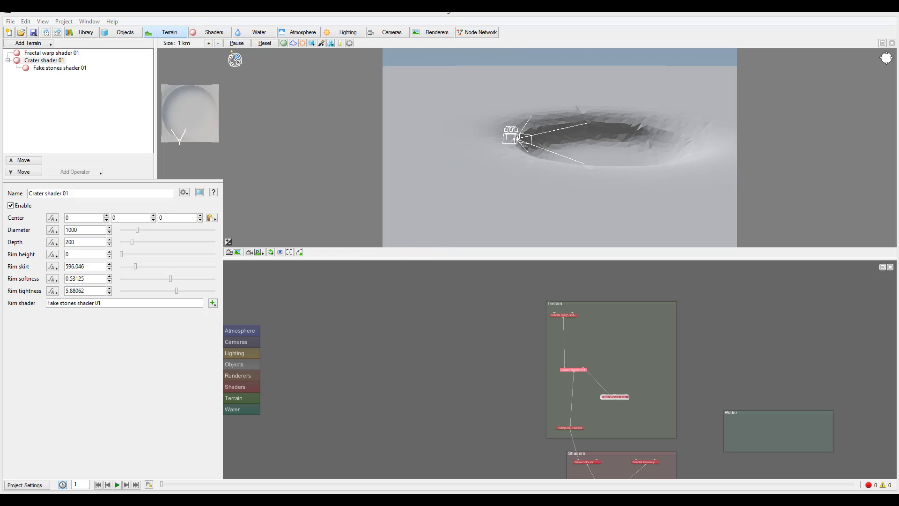
{"action": "left_click_drag", "start_coordinate": [611, 396], "coordinate": [603, 346]}
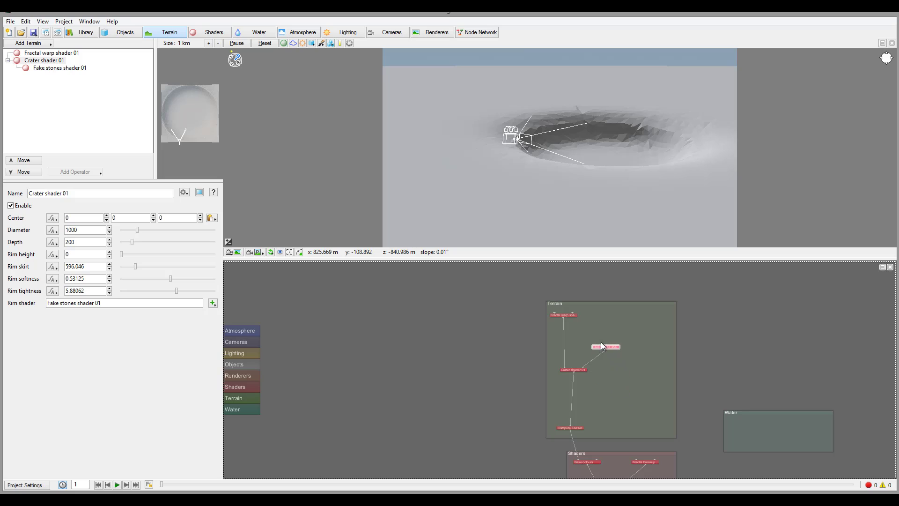